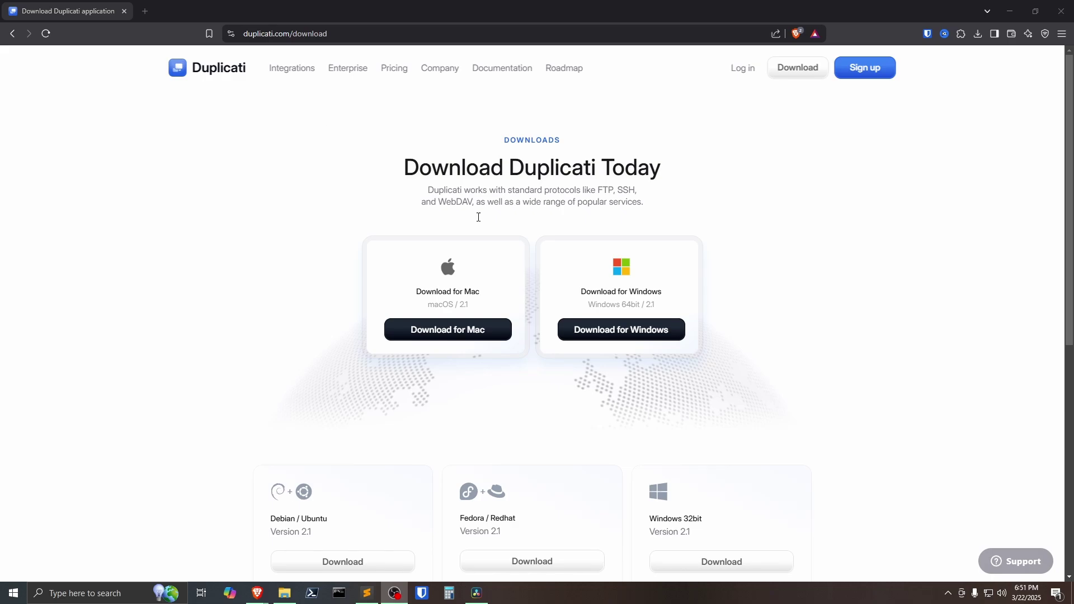
- Download the 64-bit Windows installer for Duplicati 2.1 and launch it
{"action": "left_click", "coordinate": [643, 330]}
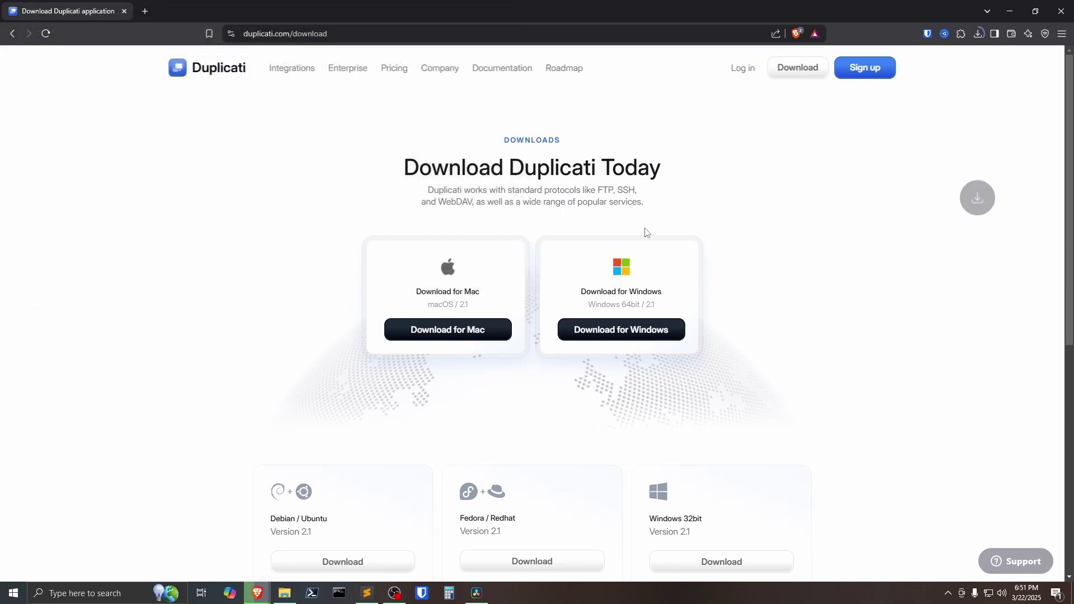
{"action": "left_click", "coordinate": [442, 284]}
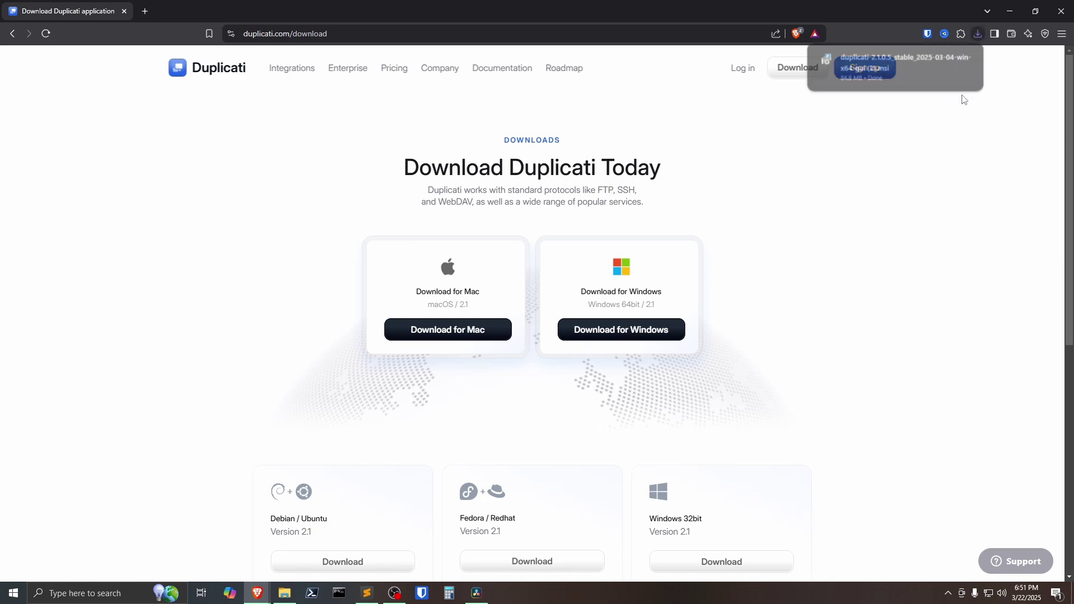
{"action": "left_click", "coordinate": [887, 58]}
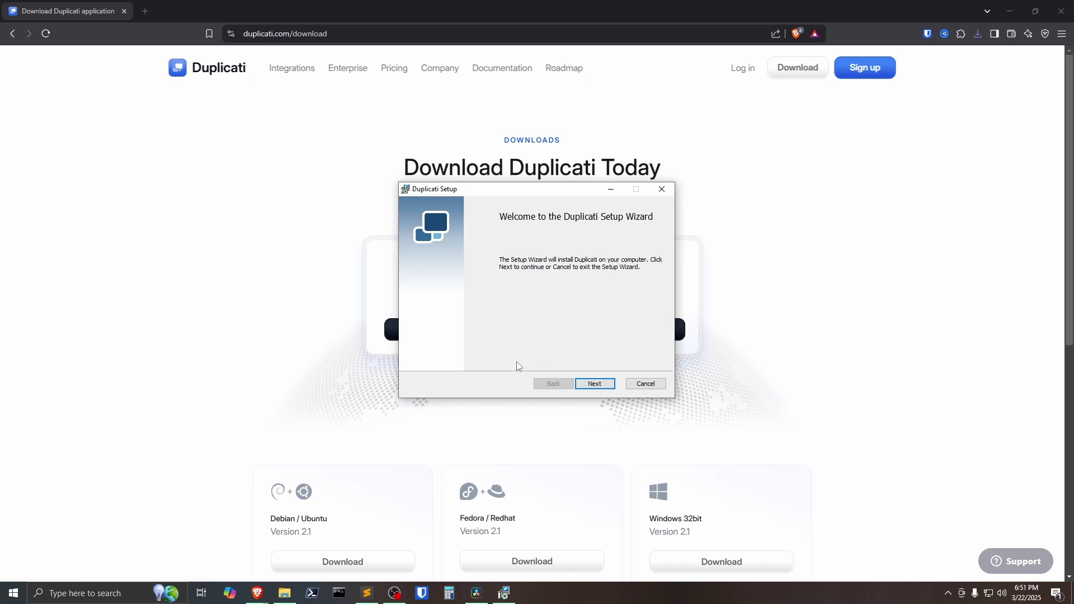
- Install Duplicati with the license terms accepted and the default components, and launch it on finishing setup
{"action": "left_click", "coordinate": [595, 384]}
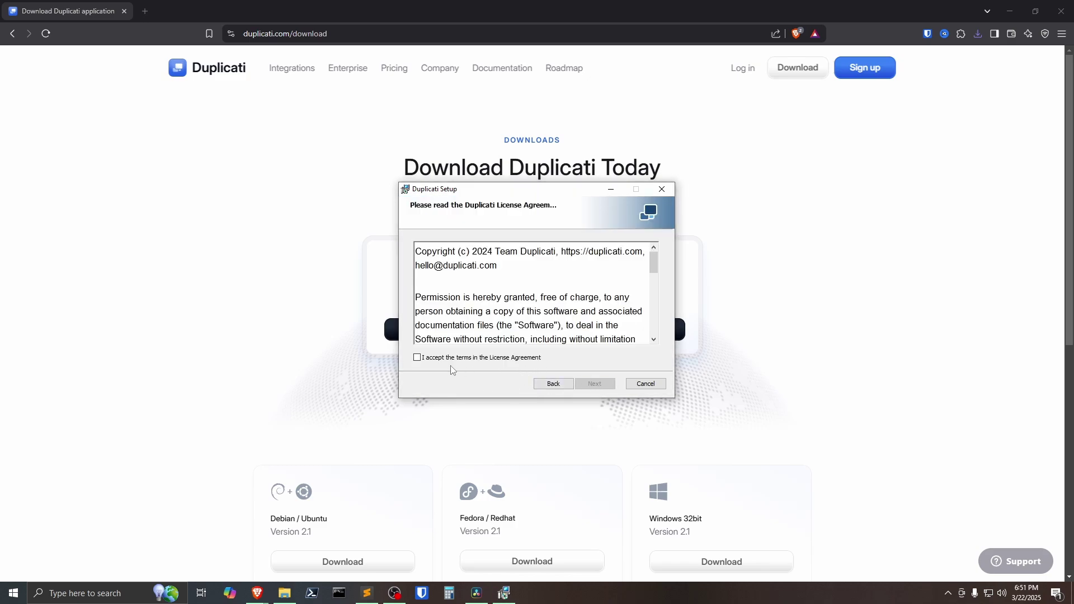
{"action": "left_click", "coordinate": [417, 357]}
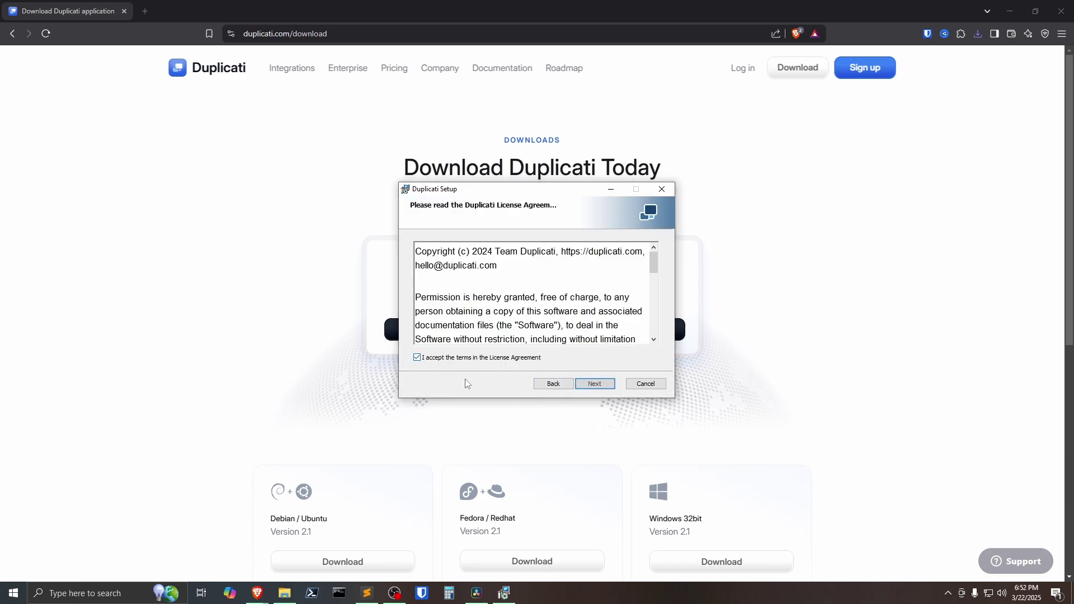
{"action": "left_click", "coordinate": [582, 387]}
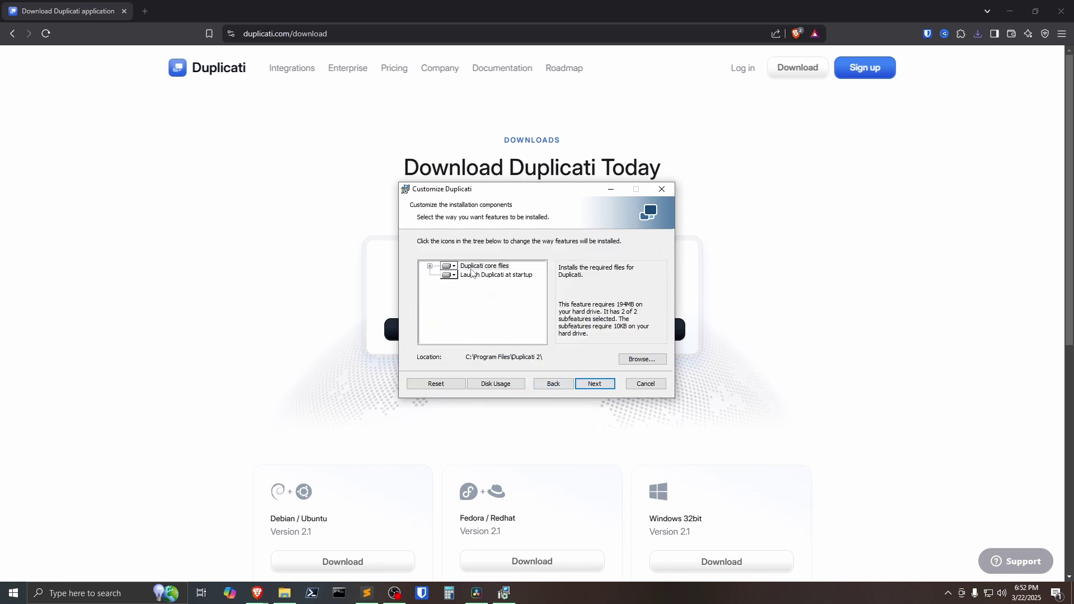
{"action": "left_click", "coordinate": [597, 386]}
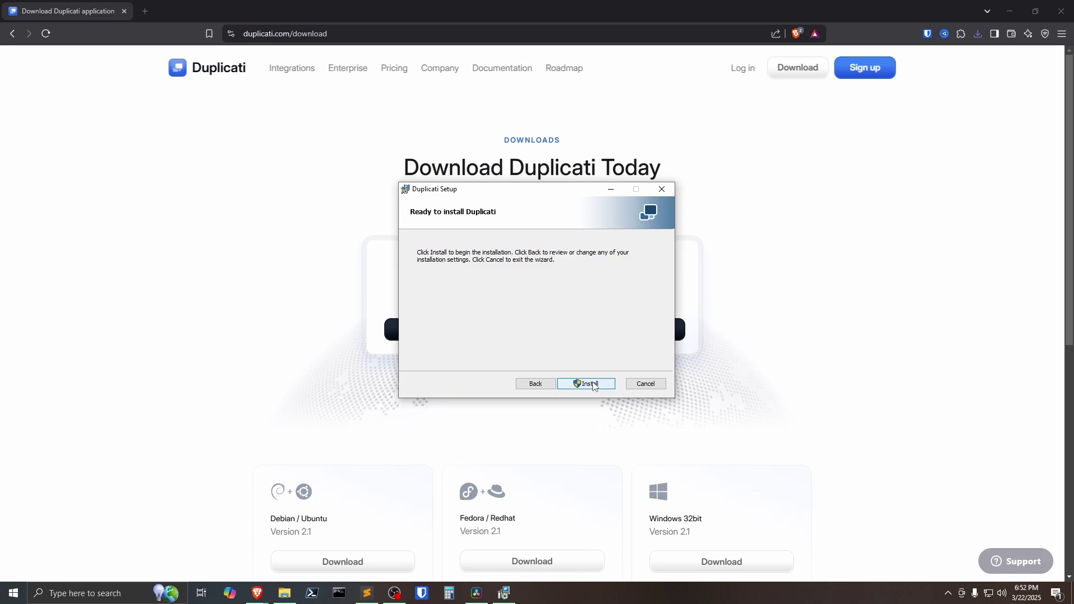
{"action": "left_click", "coordinate": [593, 385]}
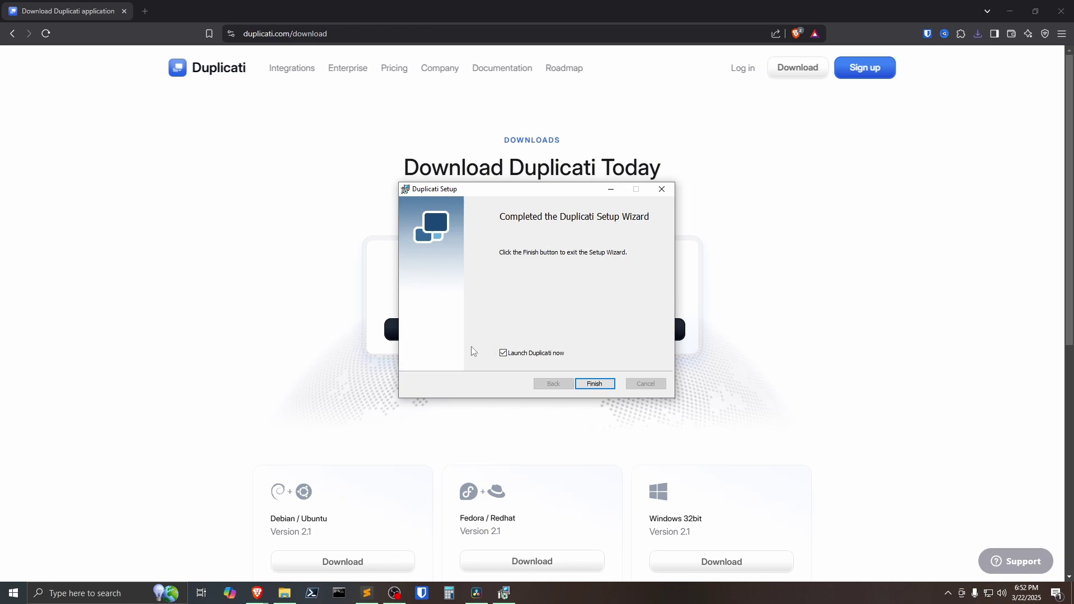
{"action": "left_click", "coordinate": [596, 385]}
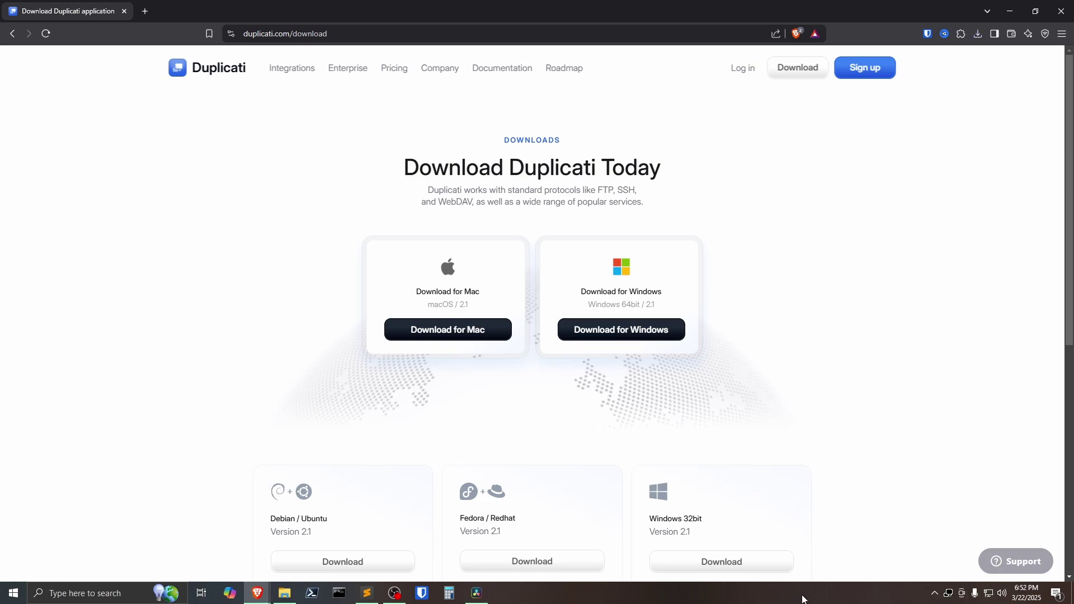
- Open the Duplicati web interface and delete the Test Backup job with its local database and remote files, confirming with the phrase "delete test backup"
{"action": "right_click", "coordinate": [948, 593]}
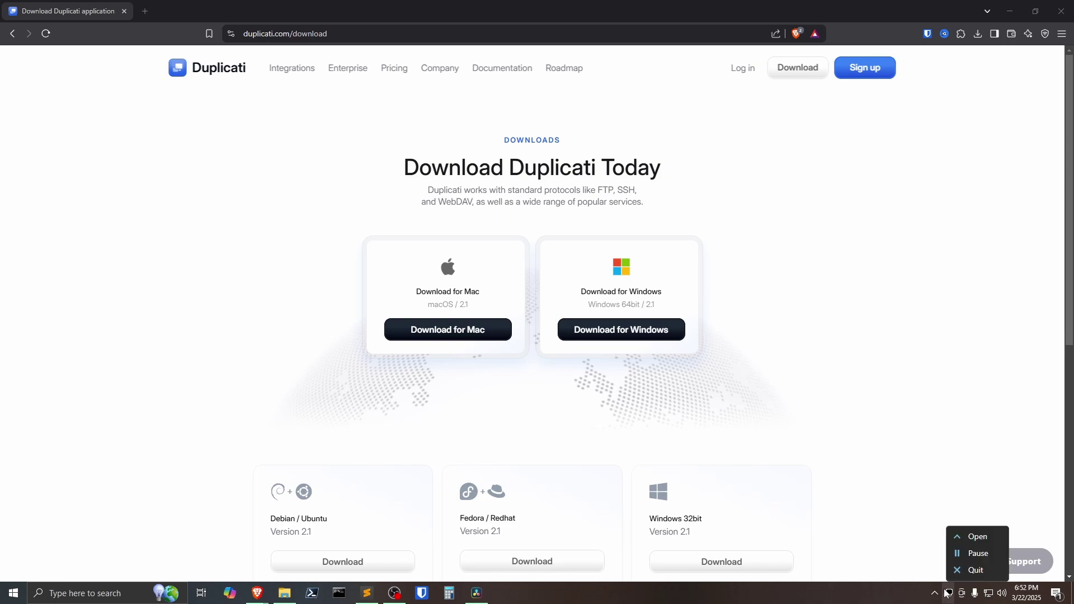
{"action": "left_click", "coordinate": [978, 536]}
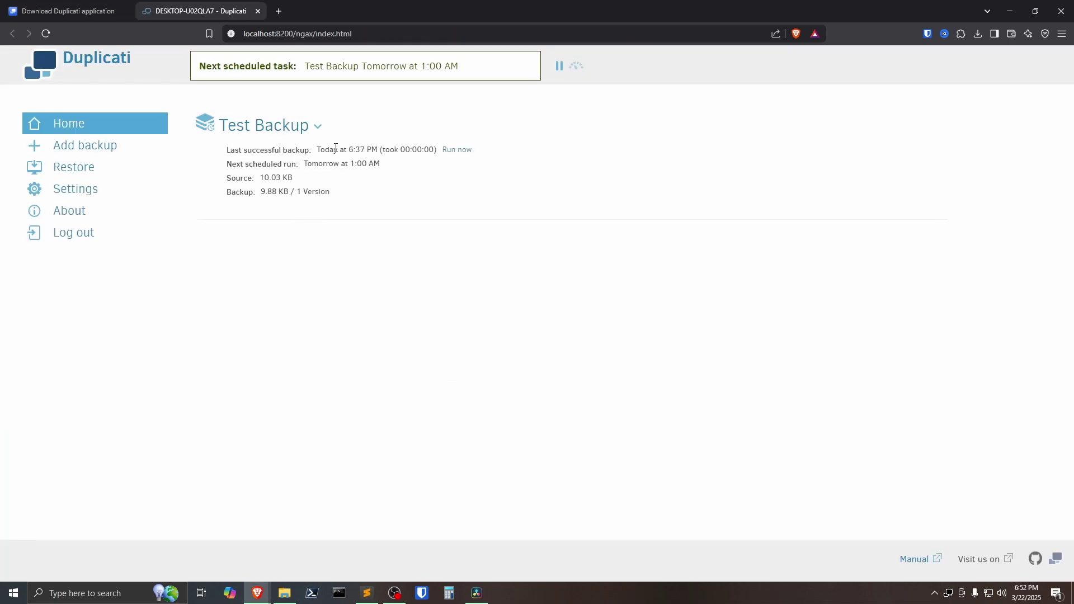
{"action": "left_click", "coordinate": [316, 125]}
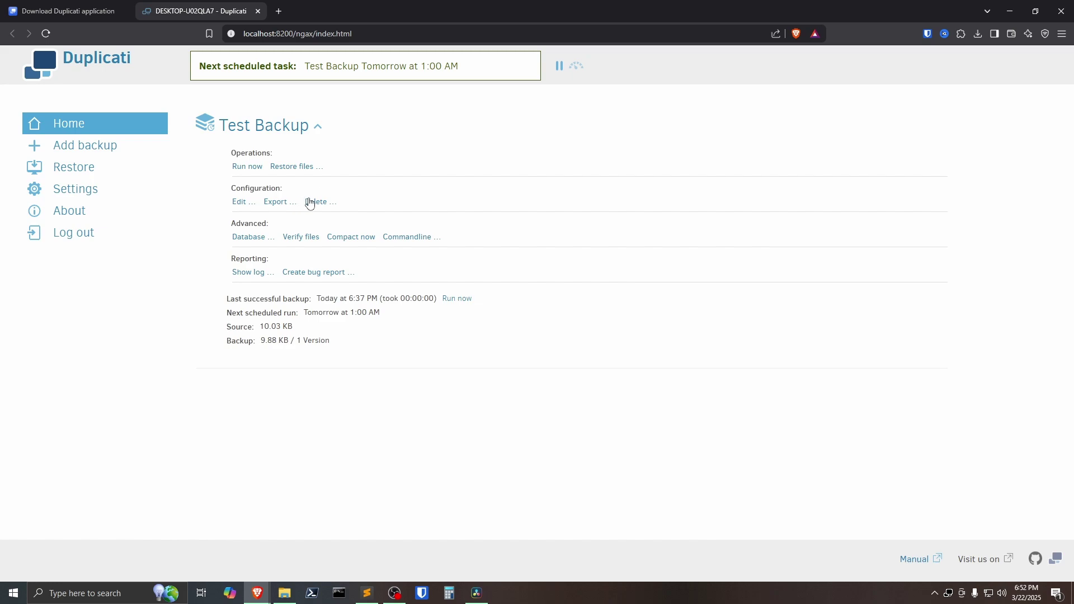
{"action": "left_click", "coordinate": [312, 202]}
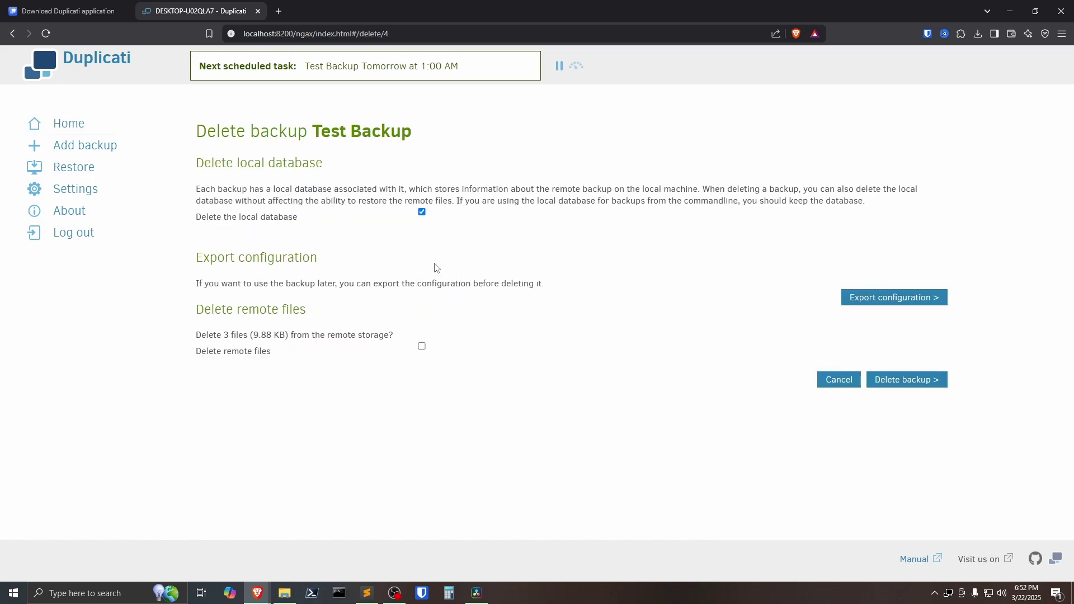
{"action": "left_click", "coordinate": [422, 347]}
{"action": "left_click", "coordinate": [906, 402]}
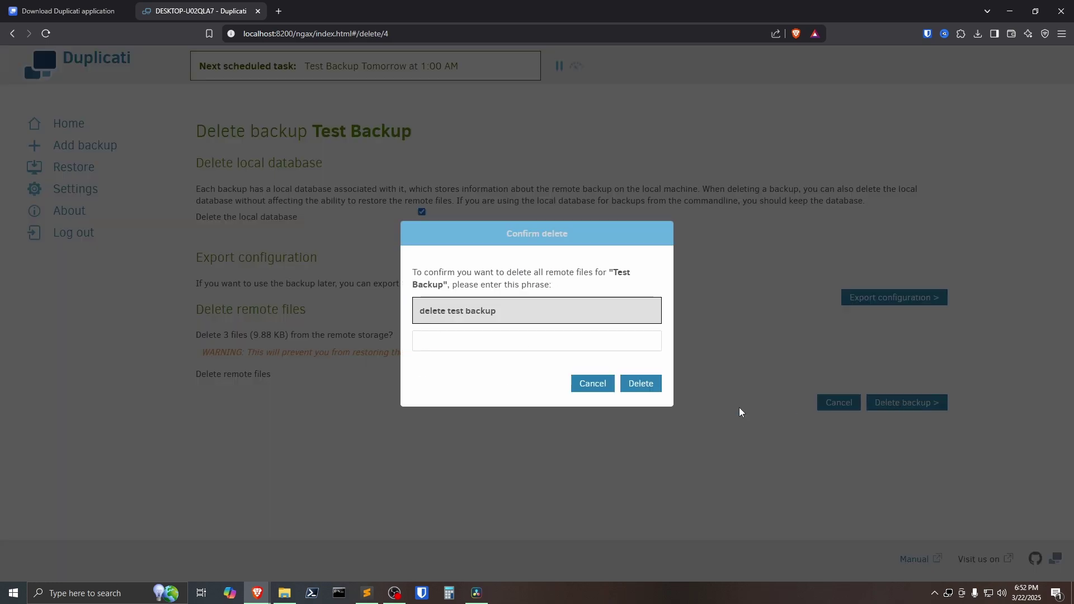
{"action": "left_click", "coordinate": [483, 334]}
{"action": "type", "text": "d"}
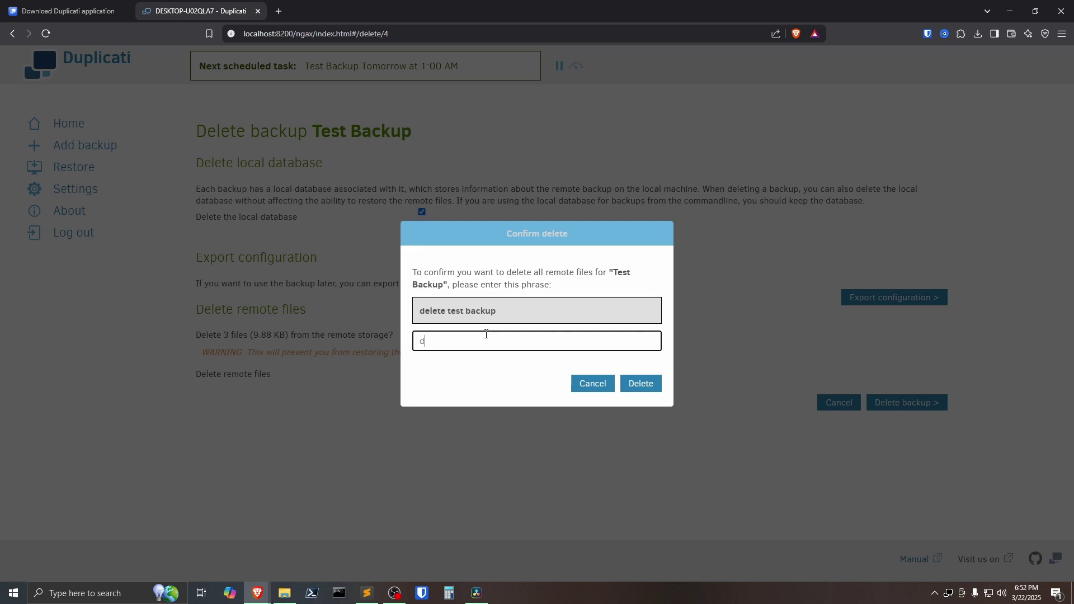
{"action": "type", "text": "elete test backup"}
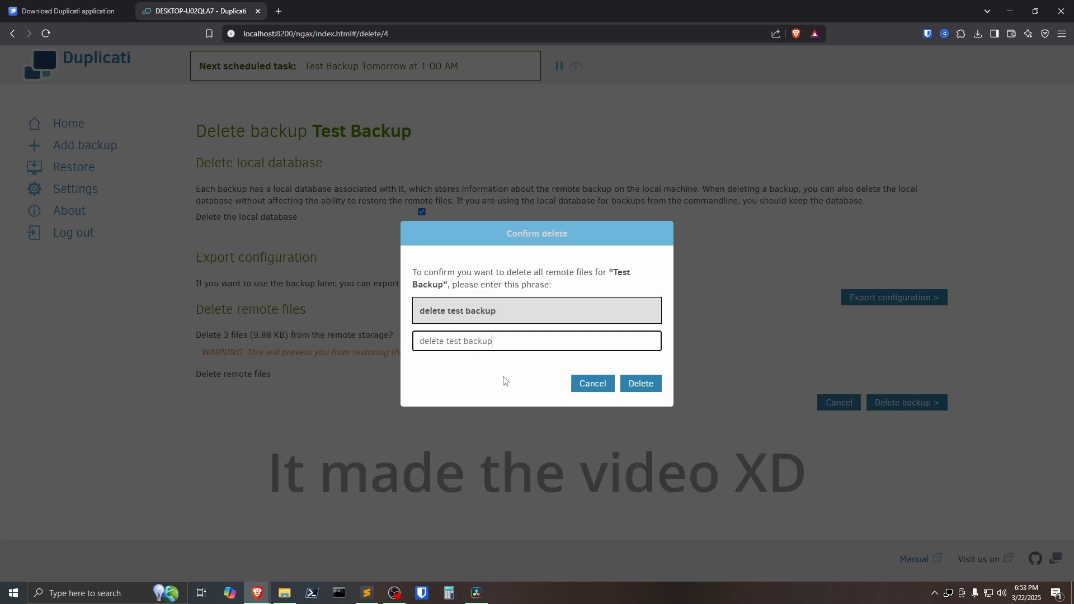
{"action": "left_click", "coordinate": [629, 390]}
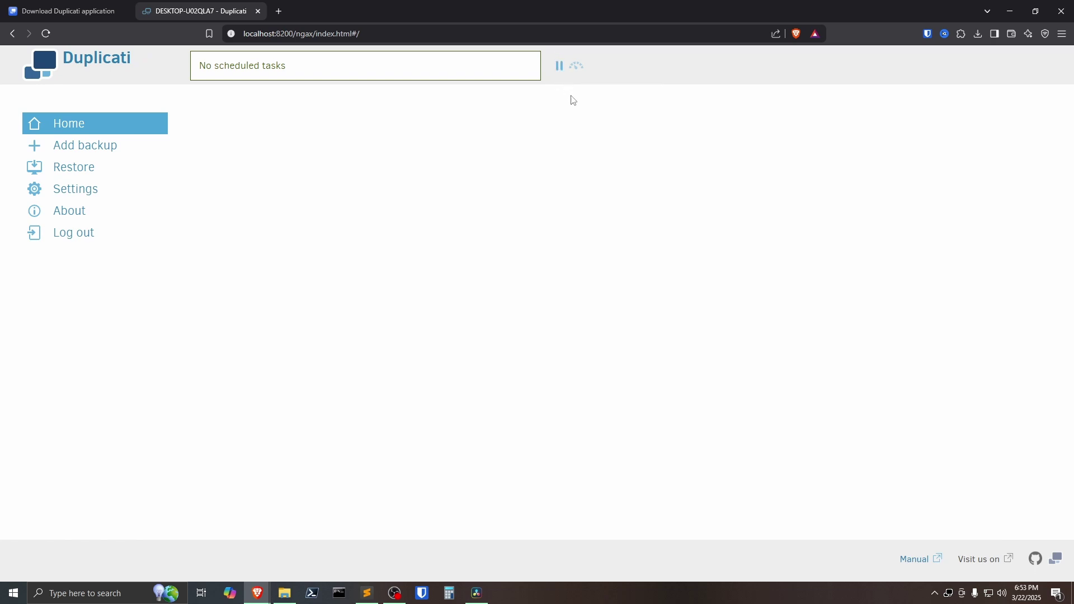
- Examine the maximum upload and download speed options in the throttle settings
{"action": "left_click", "coordinate": [576, 66]}
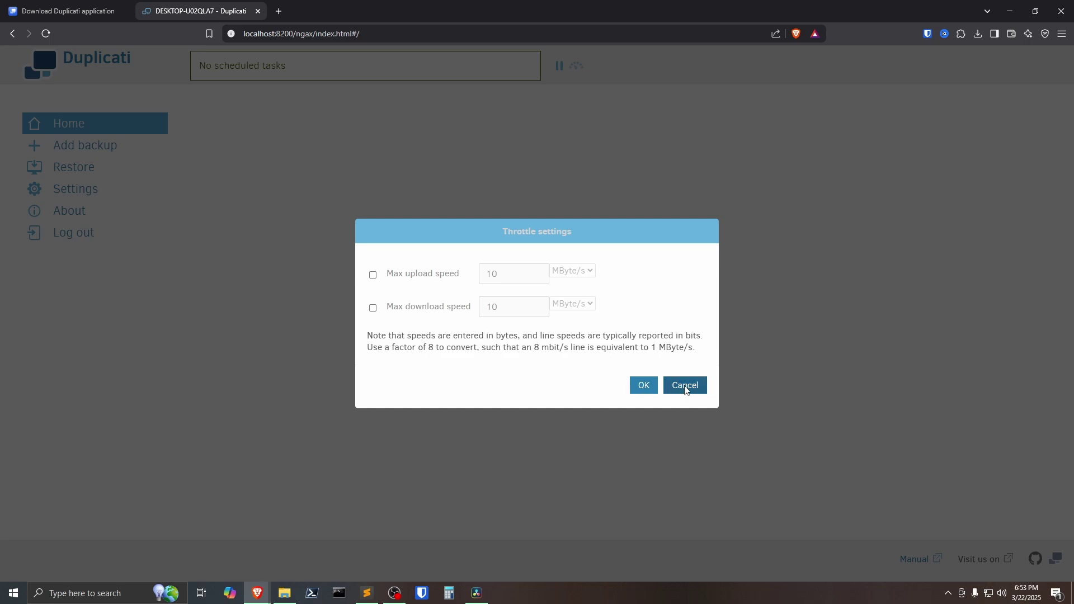
{"action": "left_click", "coordinate": [686, 384]}
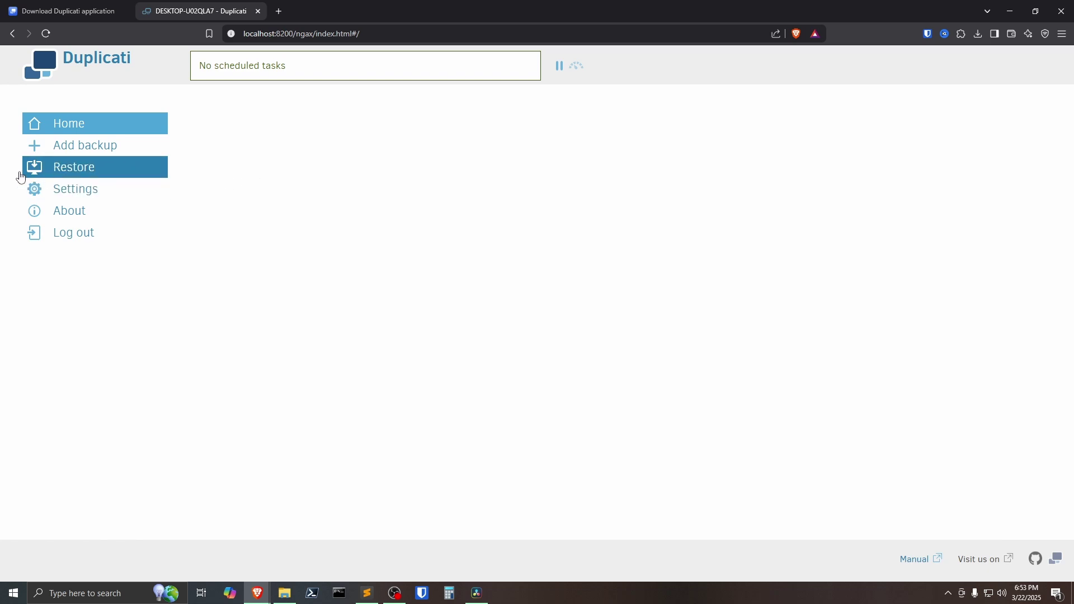
- Configure a new backup named Test Backup with no encryption and continue to its destination settings
{"action": "left_click", "coordinate": [89, 150]}
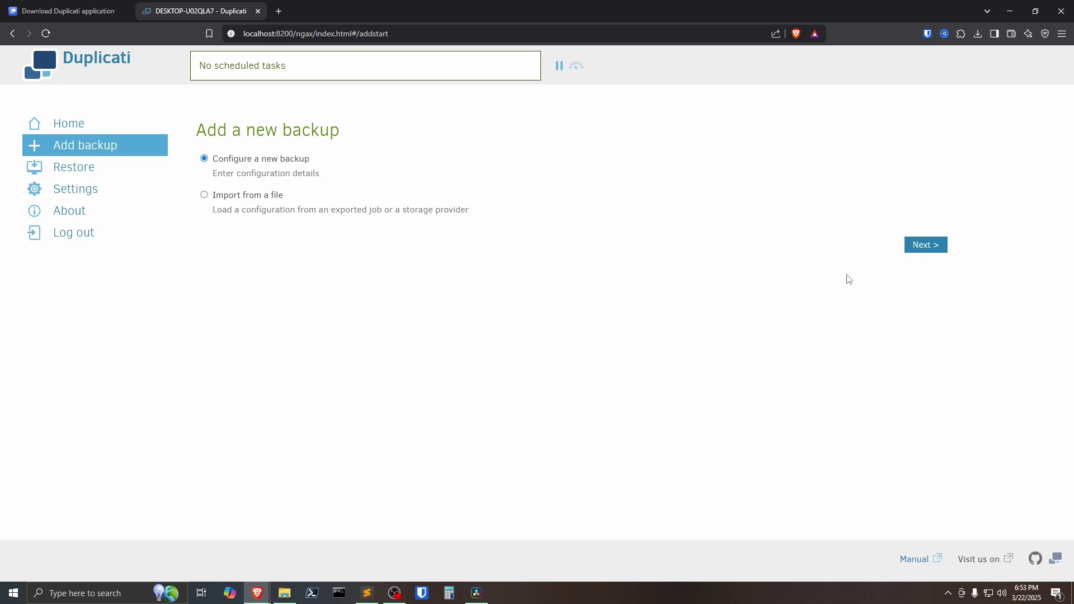
{"action": "left_click", "coordinate": [923, 253]}
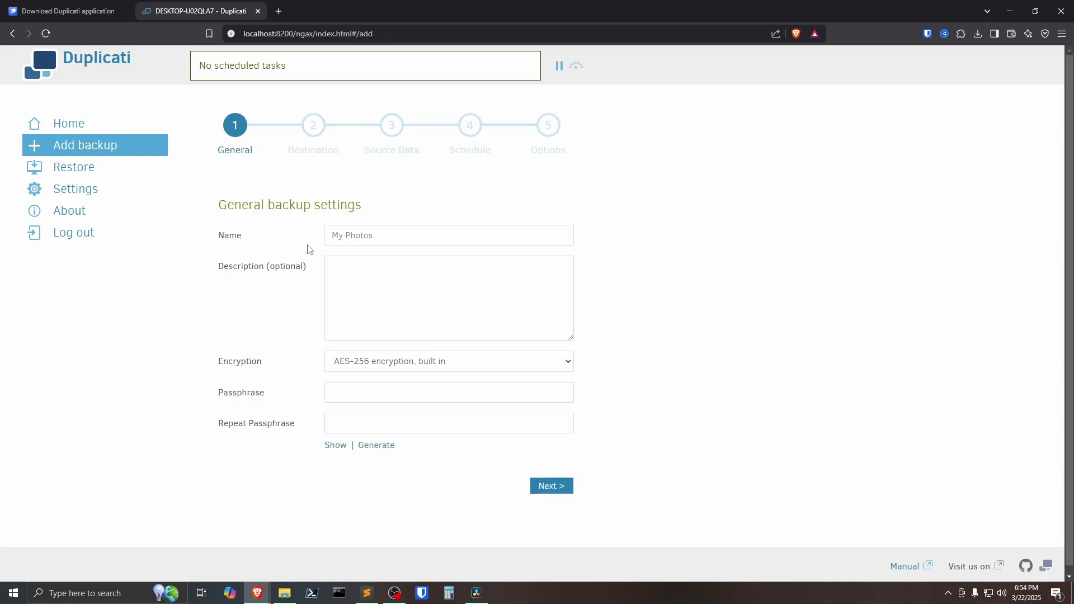
{"action": "left_click", "coordinate": [365, 234]}
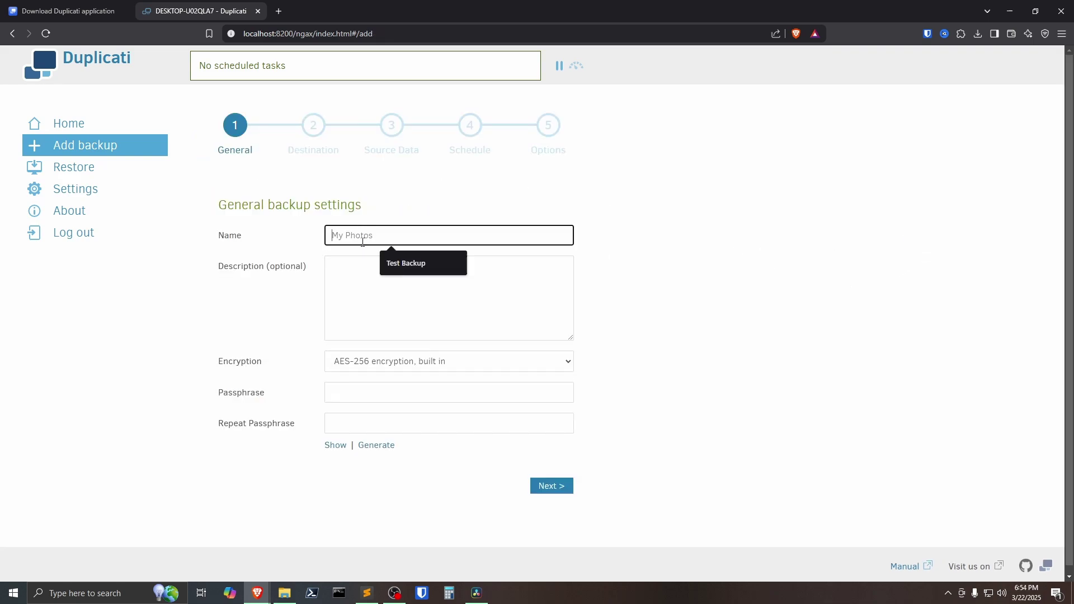
{"action": "left_click", "coordinate": [417, 263]}
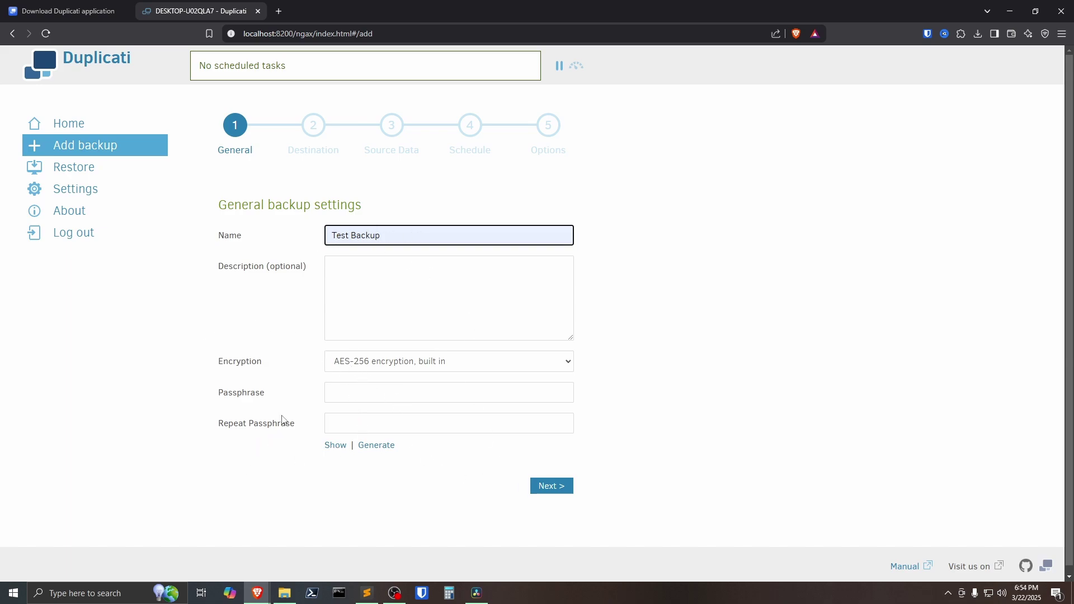
{"action": "left_click", "coordinate": [59, 10]}
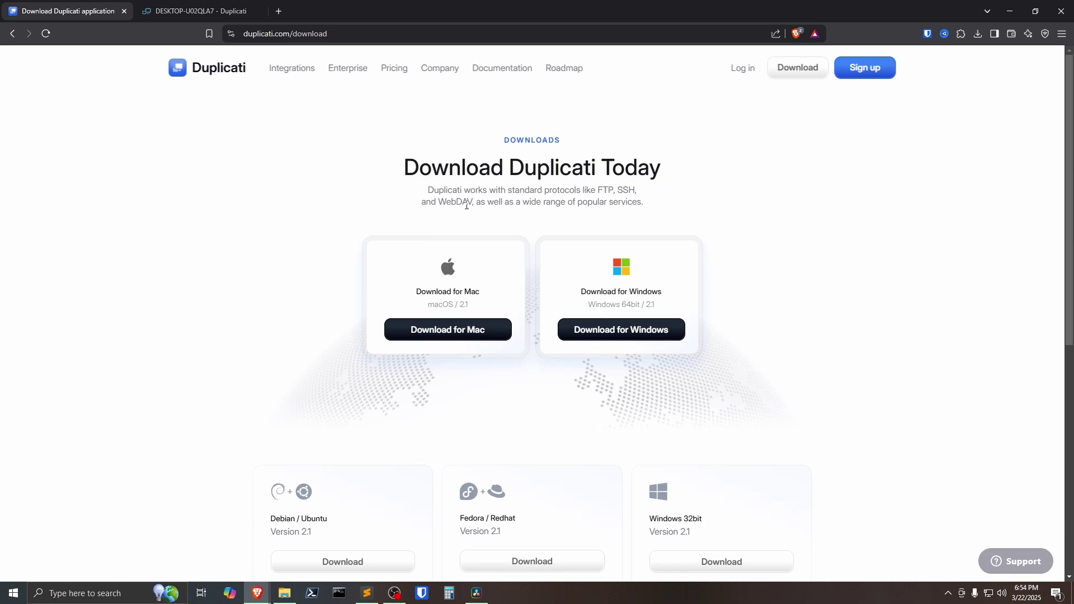
{"action": "left_click", "coordinate": [197, 11]}
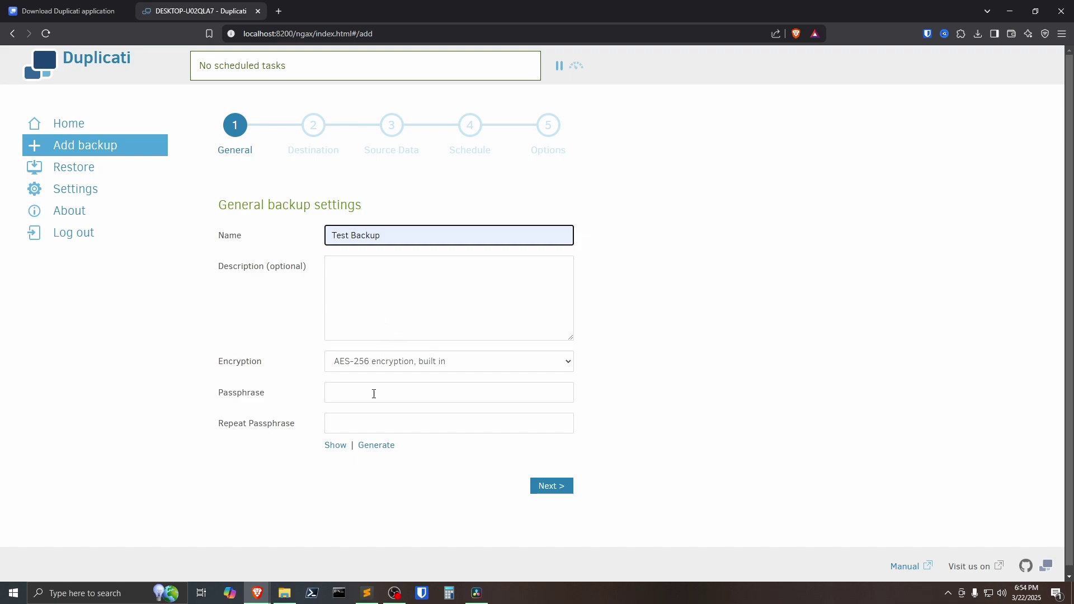
{"action": "left_click", "coordinate": [440, 364]}
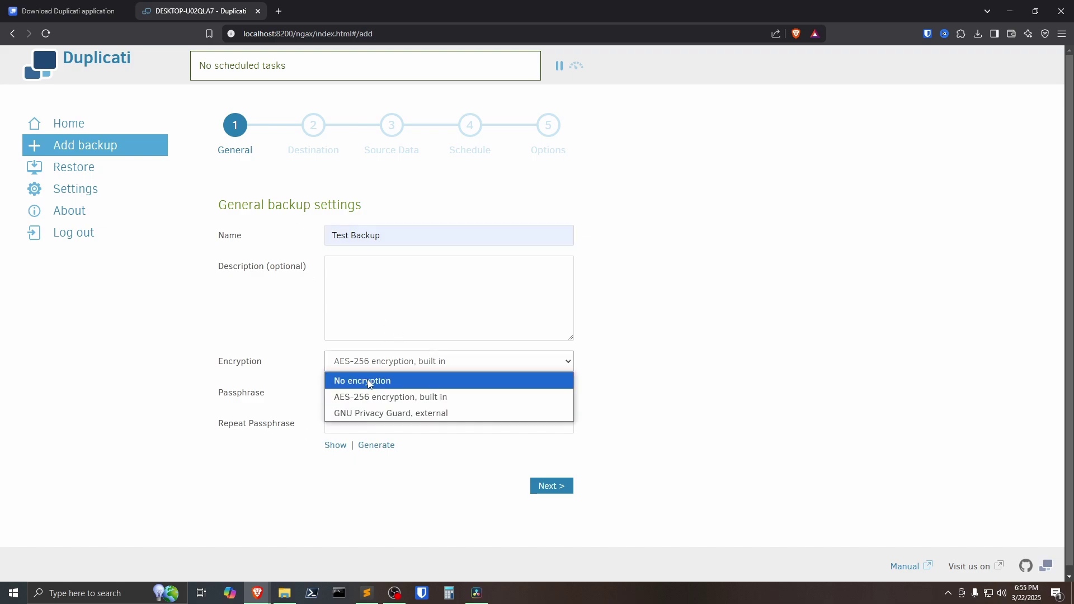
{"action": "left_click", "coordinate": [369, 383]}
{"action": "left_click", "coordinate": [549, 442]}
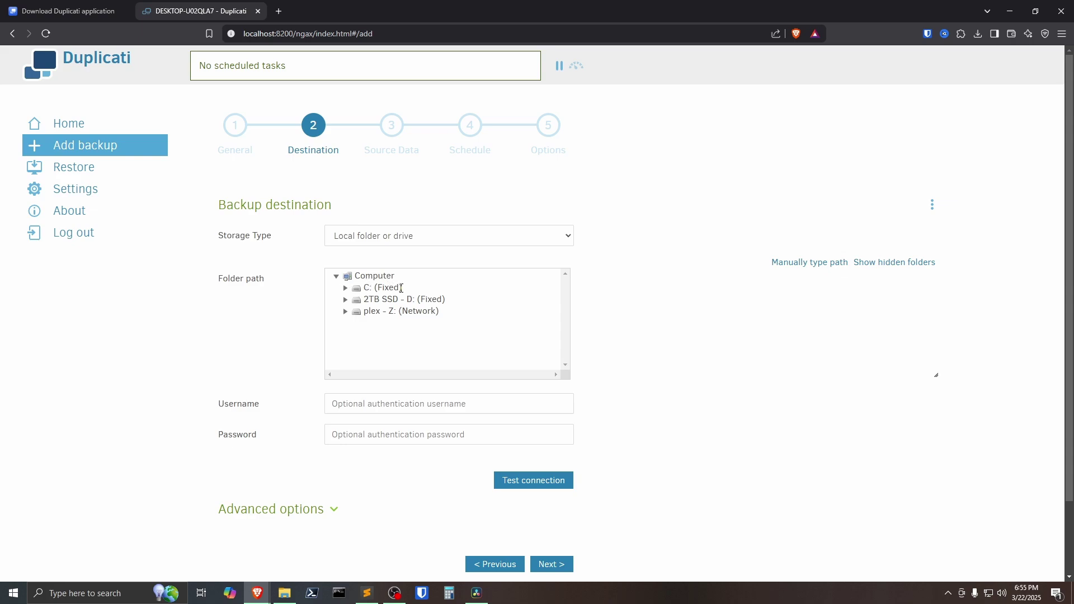
- Set the Duplicati folder on the 2TB SSD D: drive as the backup destination and test the connection
{"action": "left_click", "coordinate": [345, 300]}
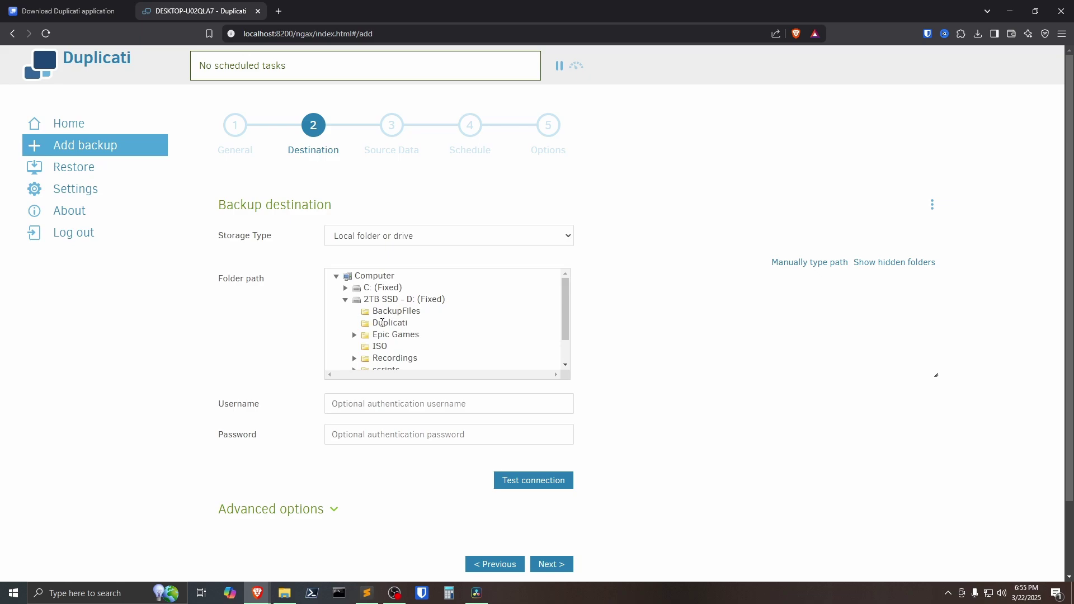
{"action": "left_click", "coordinate": [395, 324]}
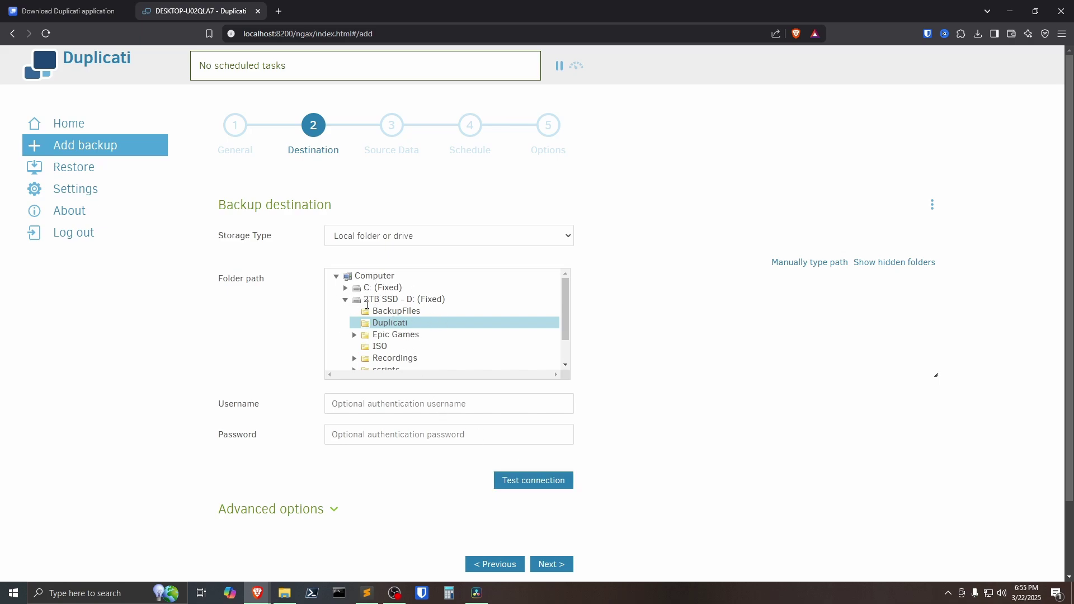
{"action": "left_click", "coordinate": [527, 481]}
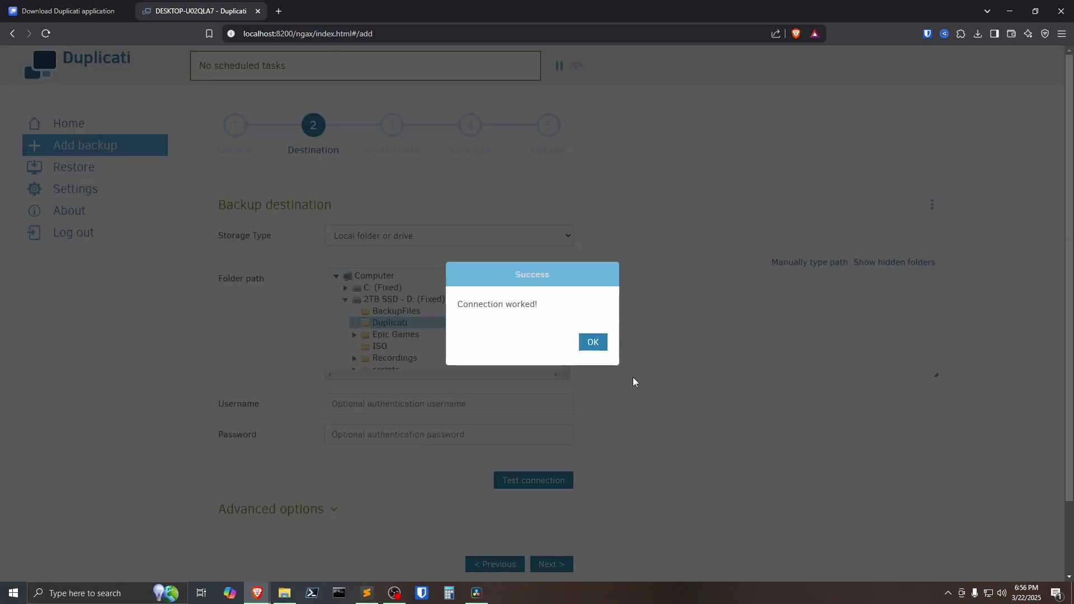
{"action": "left_click", "coordinate": [592, 343]}
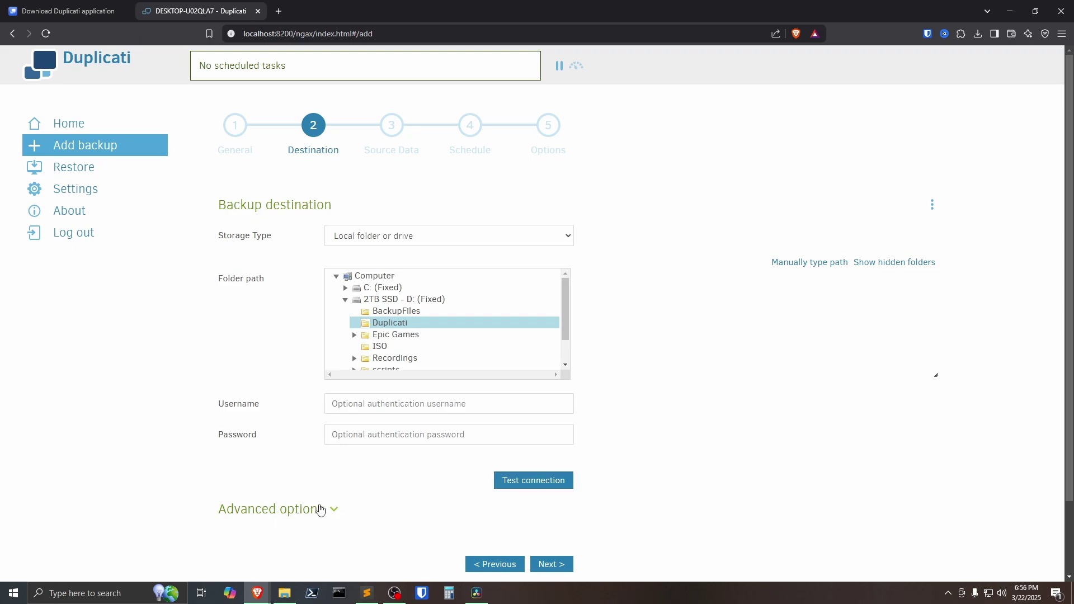
{"action": "left_click", "coordinate": [554, 566]}
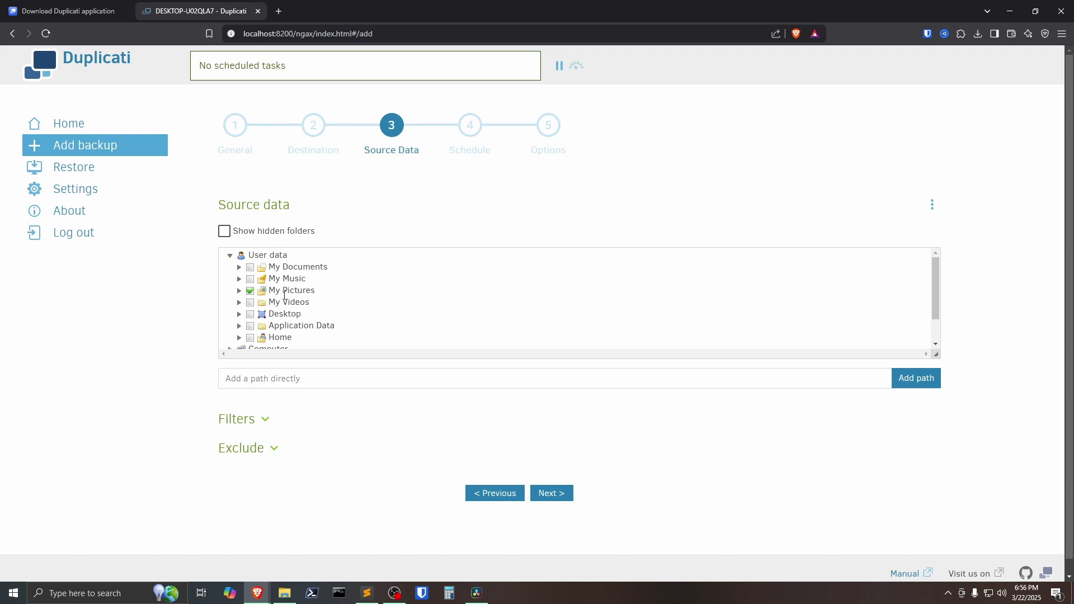
- Deselect My Pictures and select the BackupFiles folder on the 2TB SSD D: drive as the source data
{"action": "left_click", "coordinate": [253, 298]}
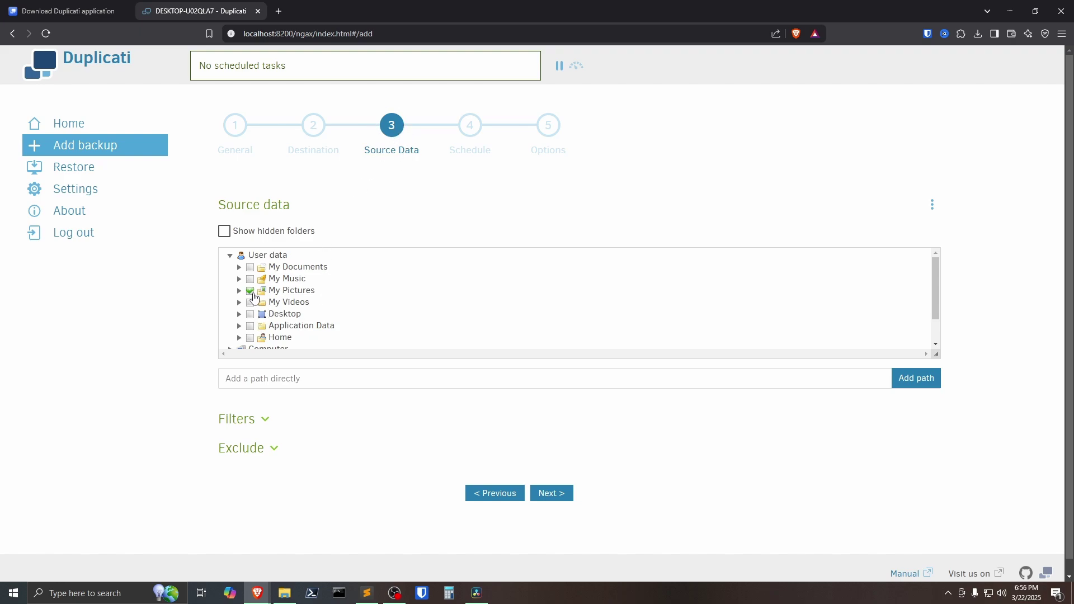
{"action": "left_click", "coordinate": [296, 291]}
{"action": "scroll", "coordinate": [345, 287], "scroll_direction": "down", "scroll_amount": 1}
{"action": "left_click", "coordinate": [231, 329]}
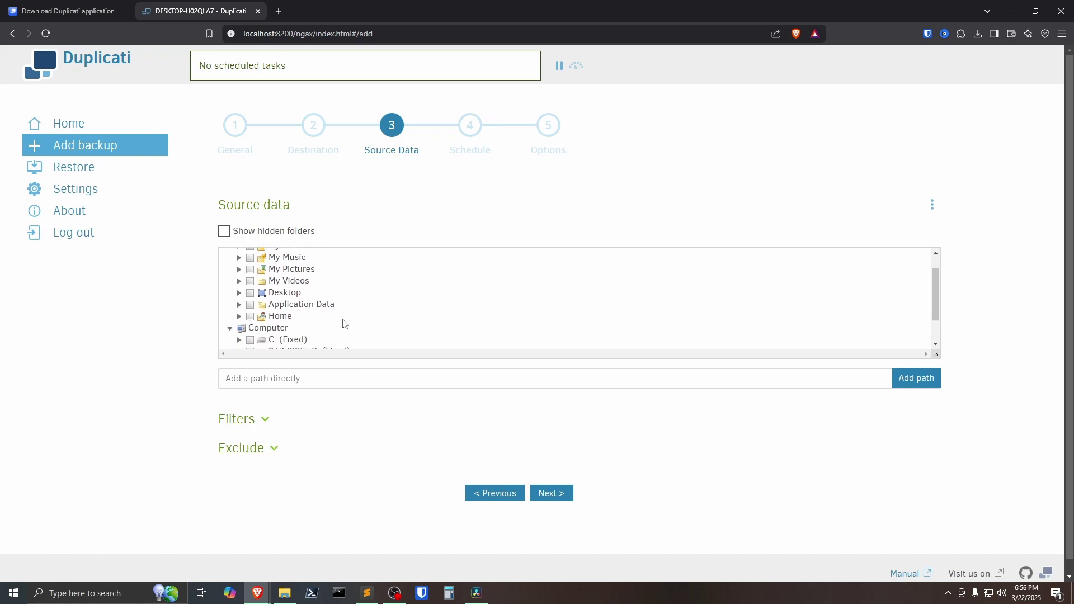
{"action": "scroll", "coordinate": [342, 321], "scroll_direction": "down", "scroll_amount": 1}
{"action": "left_click", "coordinate": [240, 316]}
{"action": "scroll", "coordinate": [380, 307], "scroll_direction": "down", "scroll_amount": 2}
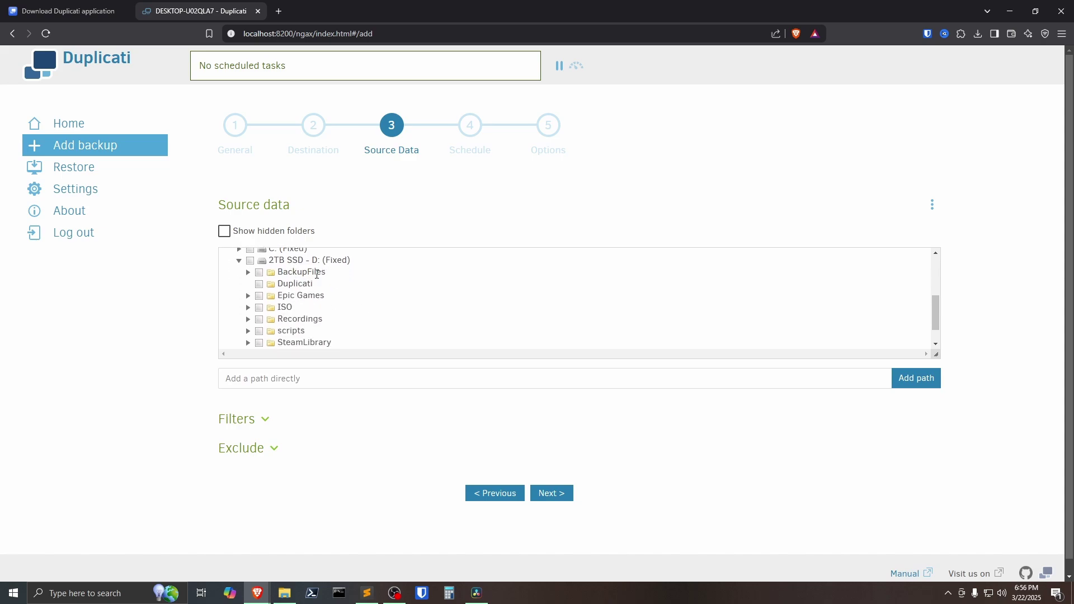
{"action": "left_click", "coordinate": [248, 273]}
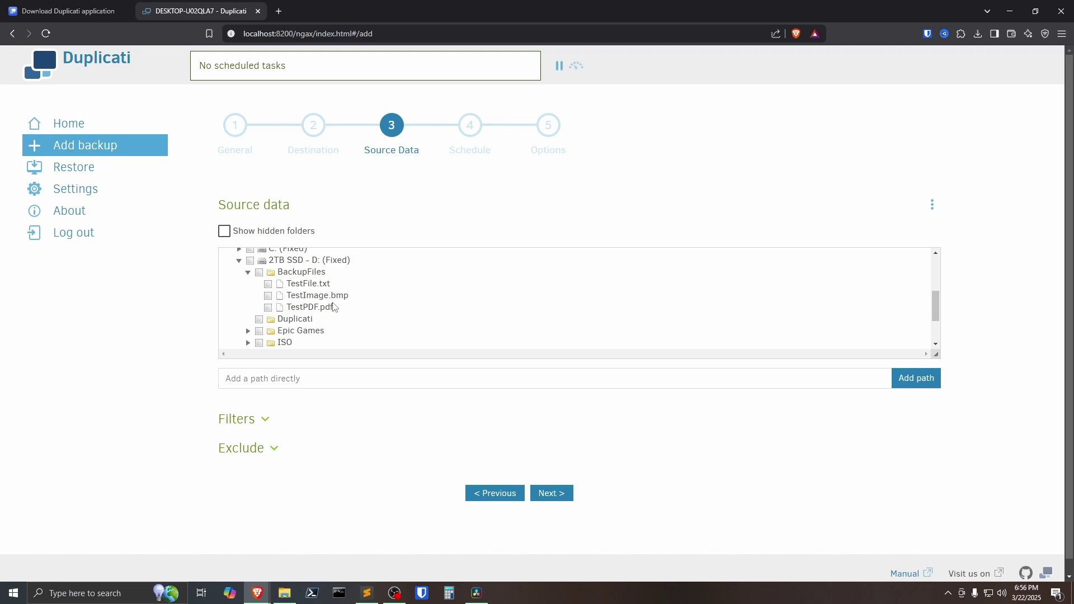
{"action": "left_click", "coordinate": [259, 273]}
- Look over the source filters and try excluding files larger than 1 GByte from the backup
{"action": "left_click", "coordinate": [263, 424]}
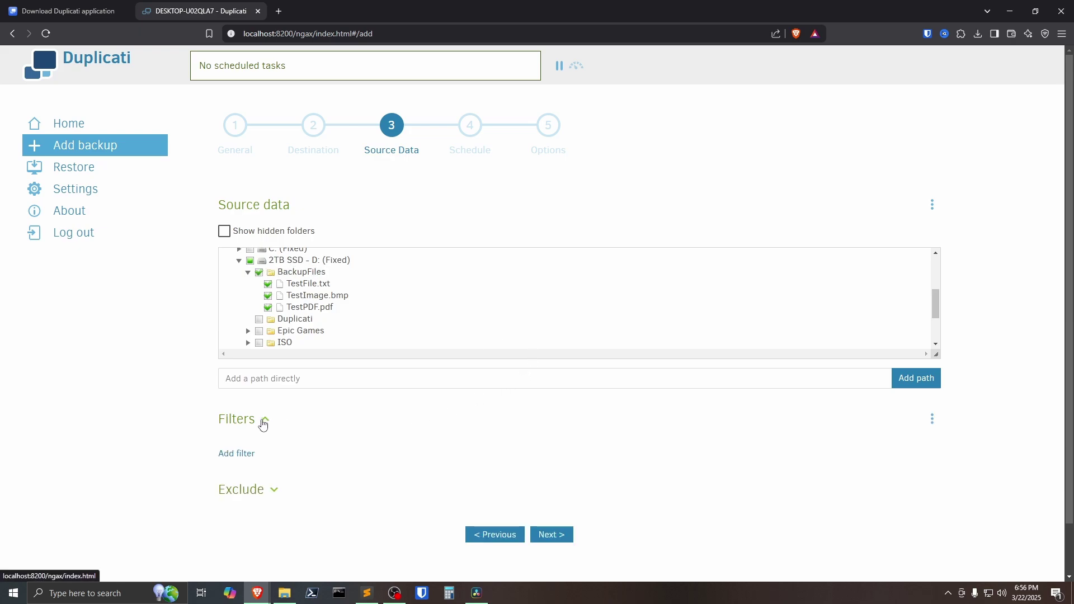
{"action": "left_click", "coordinate": [263, 424]}
{"action": "left_click", "coordinate": [266, 453]}
{"action": "scroll", "coordinate": [302, 428], "scroll_direction": "down", "scroll_amount": 3}
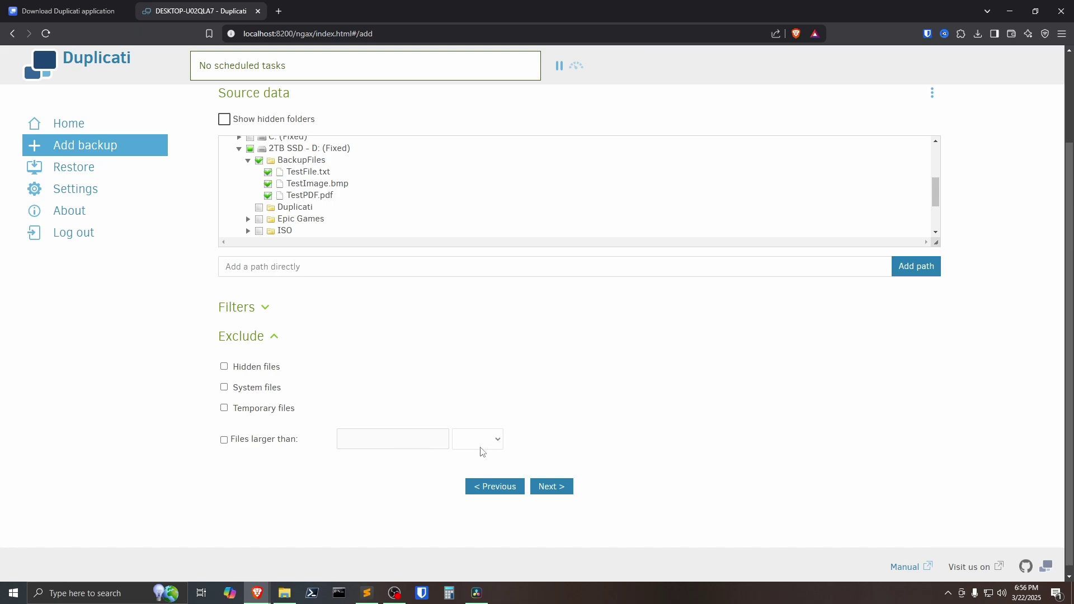
{"action": "left_click", "coordinate": [224, 440]}
{"action": "left_click", "coordinate": [475, 438]}
{"action": "key", "text": "Down"}
{"action": "key", "text": "Return"}
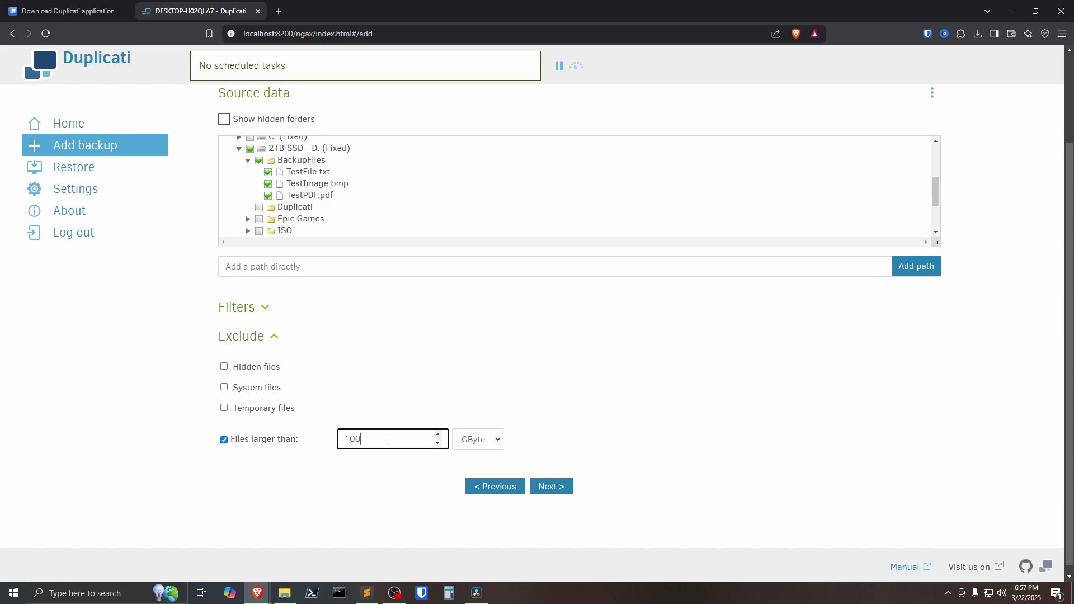
{"action": "double_click", "coordinate": [387, 439]}
{"action": "type", "text": "1"}
{"action": "left_click", "coordinate": [536, 343]}
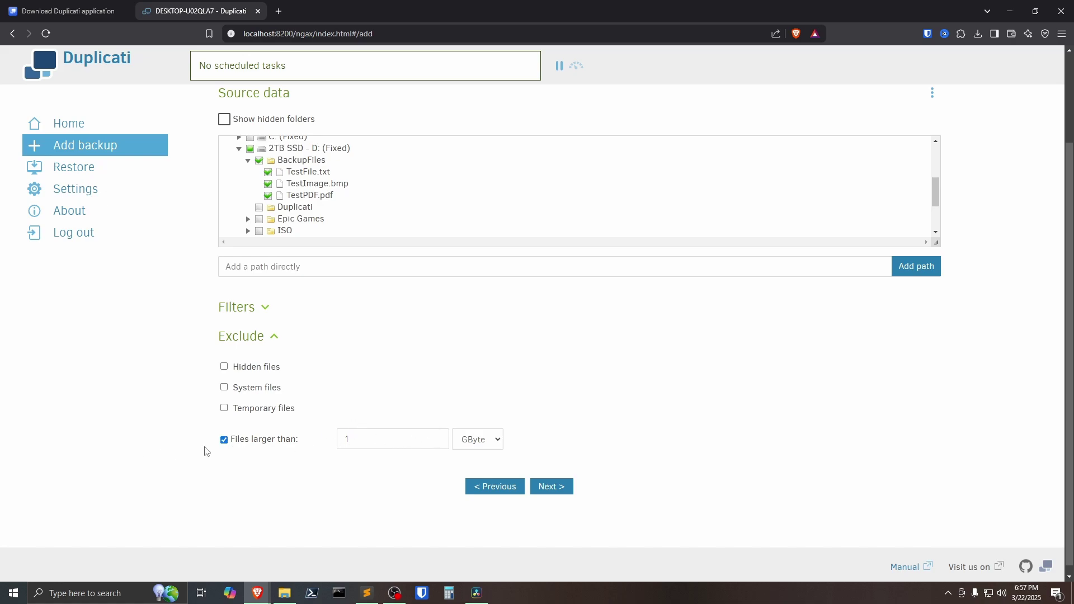
{"action": "left_click", "coordinate": [224, 441]}
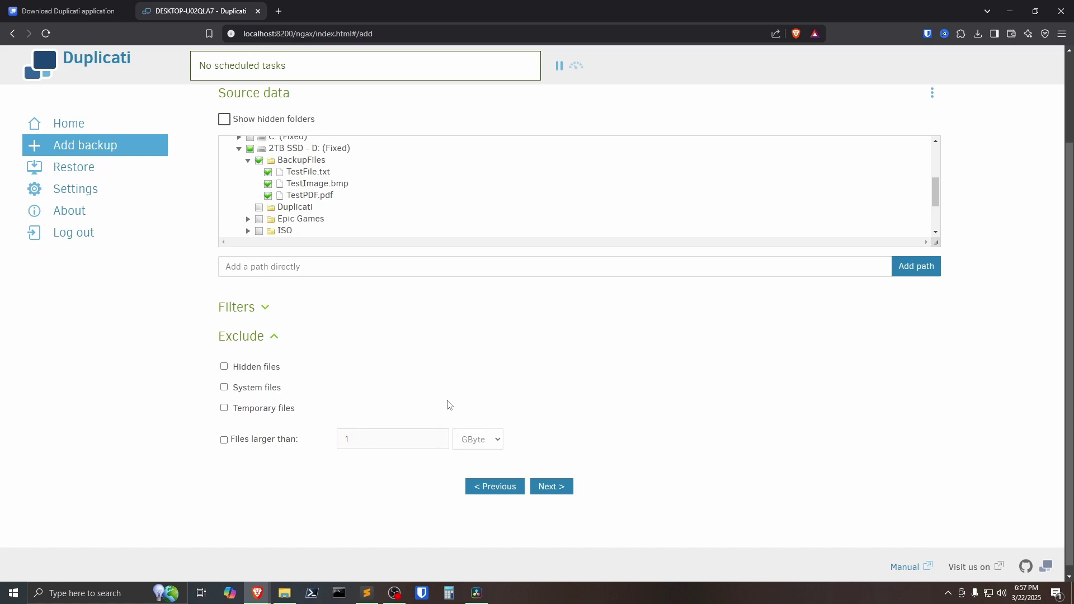
{"action": "left_click", "coordinate": [275, 337]}
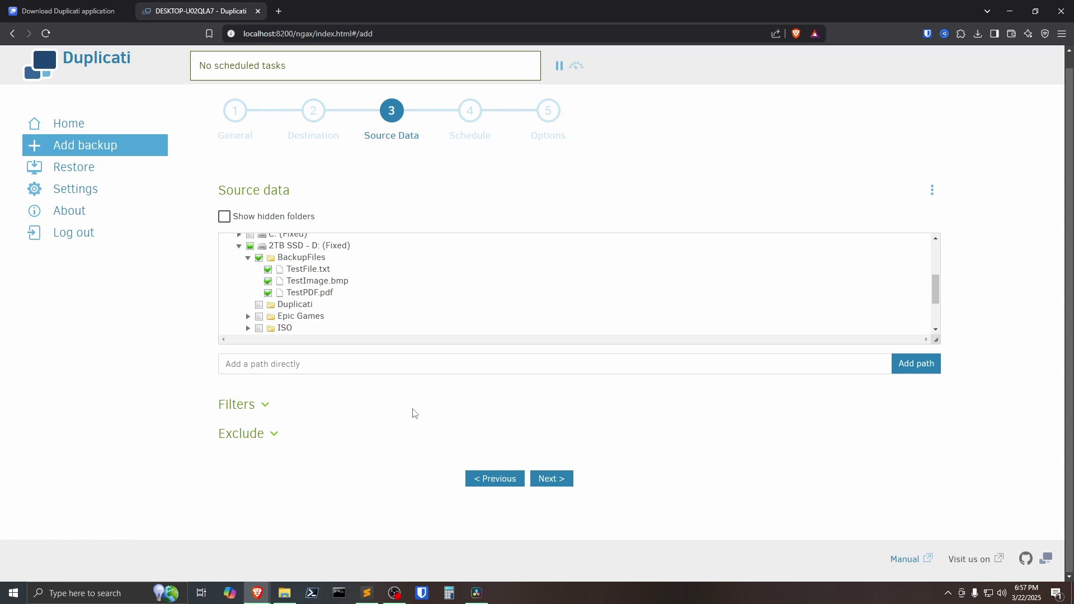
- Continue to the schedule settings and restrict the allowed backup days to Sunday only
{"action": "left_click", "coordinate": [548, 480]}
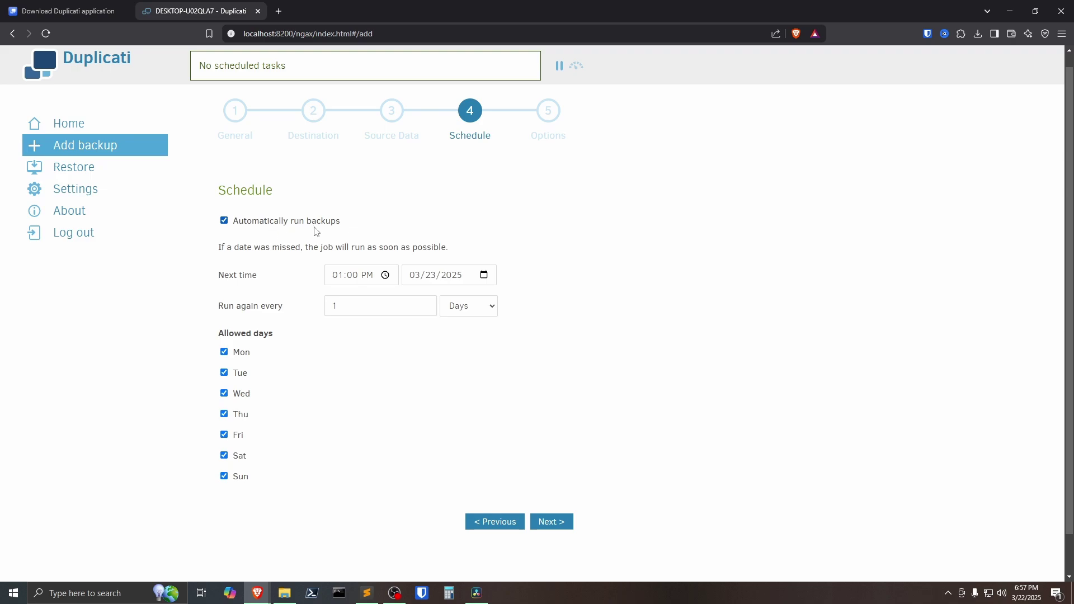
{"action": "left_click", "coordinate": [224, 352]}
{"action": "left_click", "coordinate": [224, 372]}
{"action": "left_click", "coordinate": [224, 393]}
{"action": "left_click", "coordinate": [223, 414]}
{"action": "left_click", "coordinate": [223, 435]}
{"action": "left_click", "coordinate": [223, 455]}
- Schedule the backup for 01:00 AM, repeating every 1 week, and continue to the general options
{"action": "left_click", "coordinate": [368, 275]}
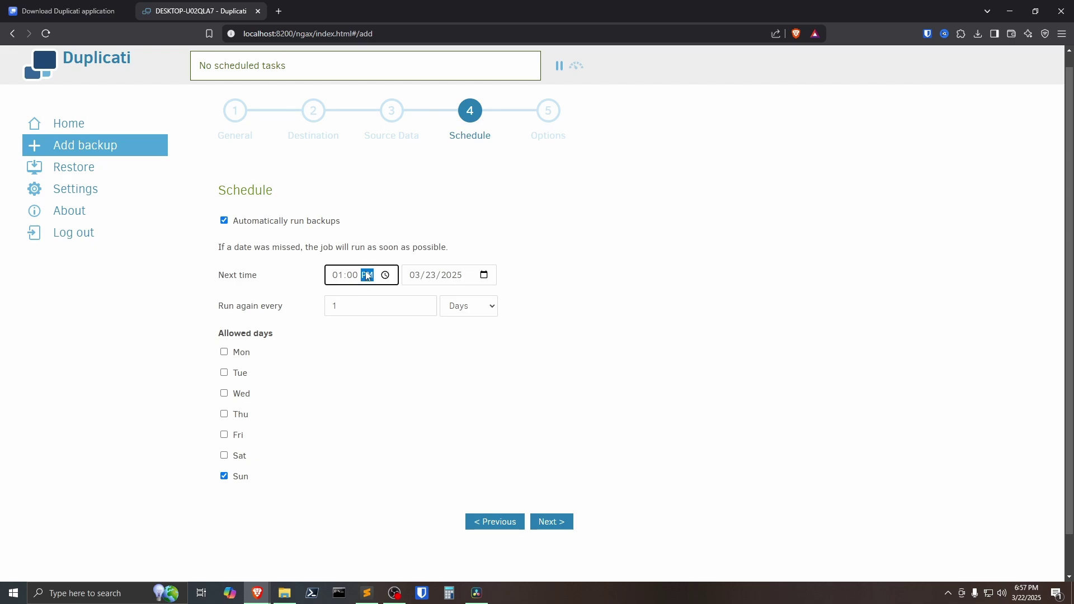
{"action": "key", "text": "a"}
{"action": "left_click", "coordinate": [542, 296]}
{"action": "left_click", "coordinate": [477, 302]}
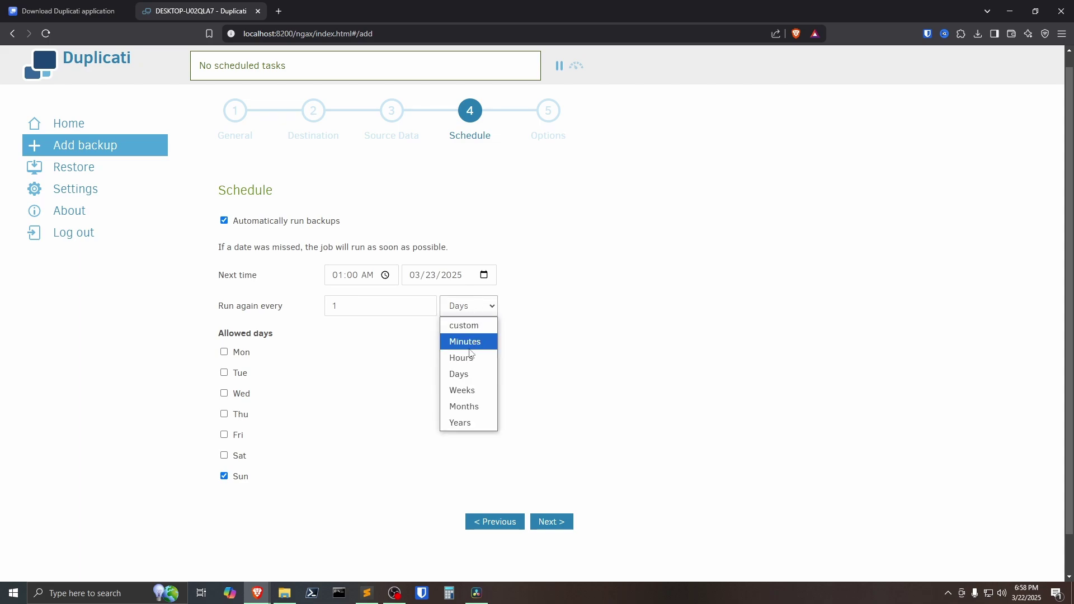
{"action": "left_click", "coordinate": [467, 389]}
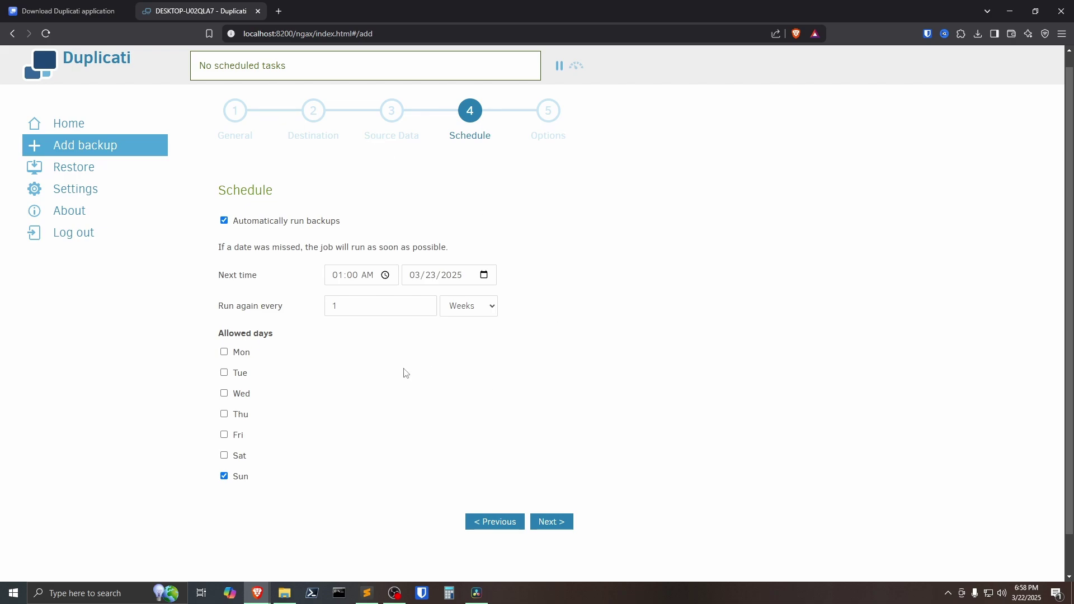
{"action": "left_click", "coordinate": [565, 523]}
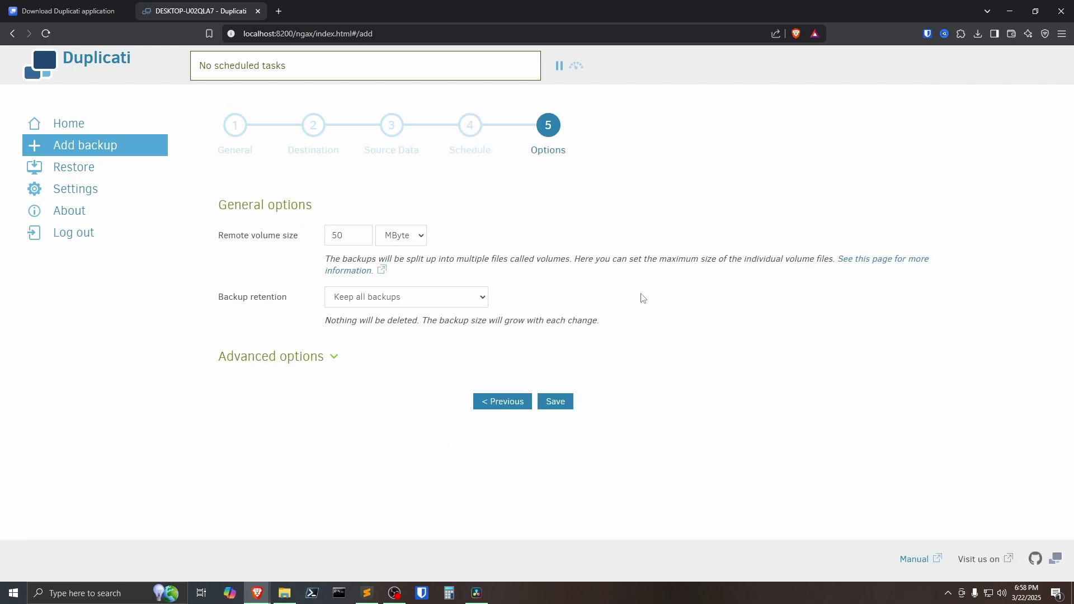
- Try the retention option that deletes backups older than a set age and browse its time units
{"action": "left_click", "coordinate": [397, 301]}
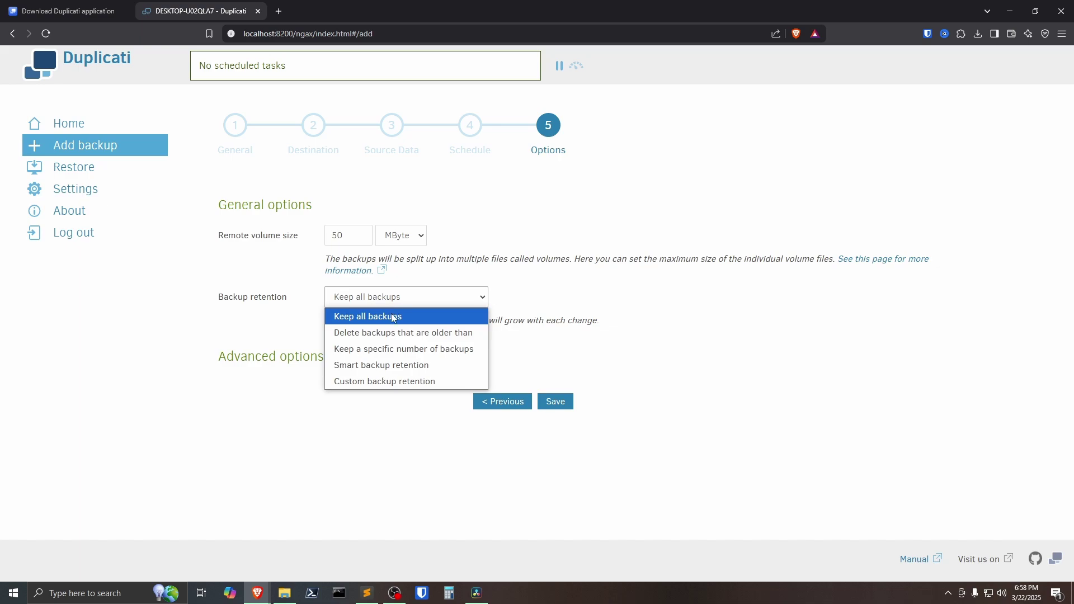
{"action": "left_click", "coordinate": [425, 334]}
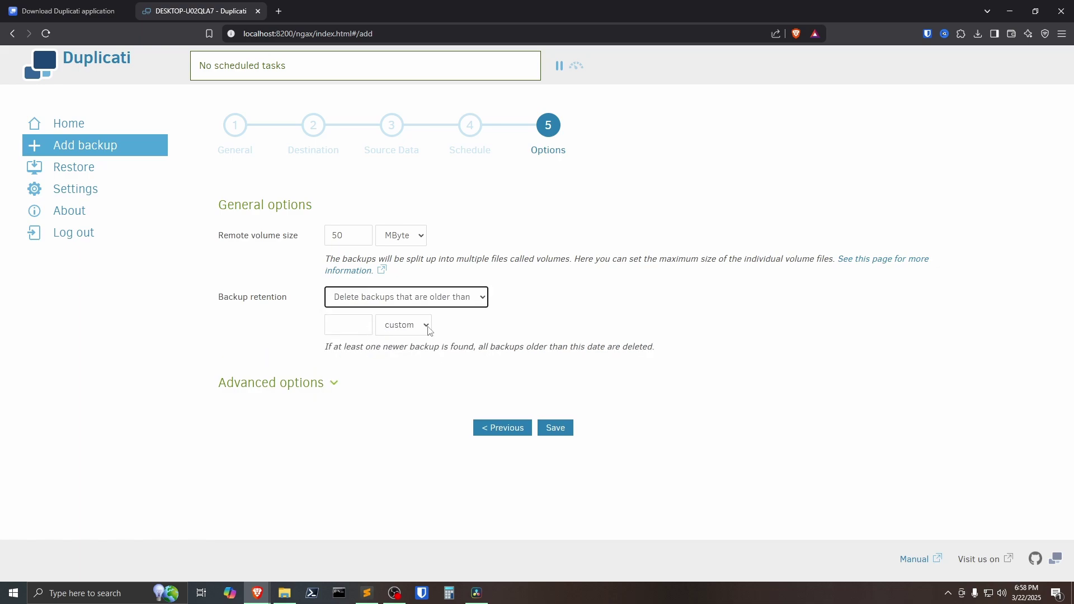
{"action": "left_click", "coordinate": [335, 322]}
{"action": "key", "text": "Tab"}
{"action": "key", "text": "alt+Down"}
{"action": "key", "text": "Up"}
{"action": "key", "text": "Up"}
{"action": "key", "text": "Up"}
{"action": "key", "text": "Down"}
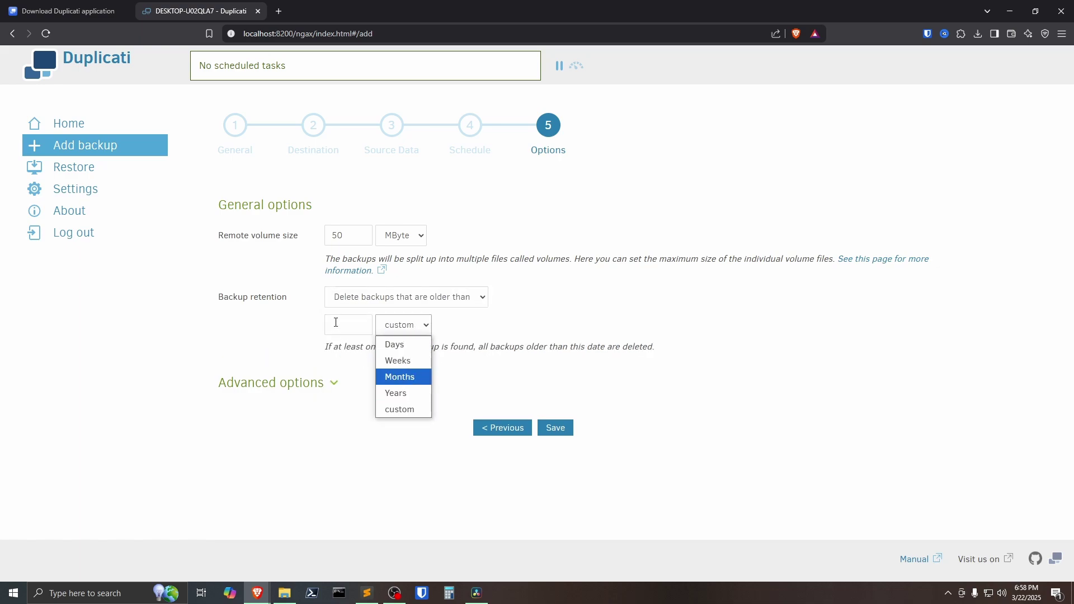
{"action": "key", "text": "Escape"}
- Set the backup retention to keep a specific number of backups, with 3 as the number
{"action": "left_click", "coordinate": [380, 299]}
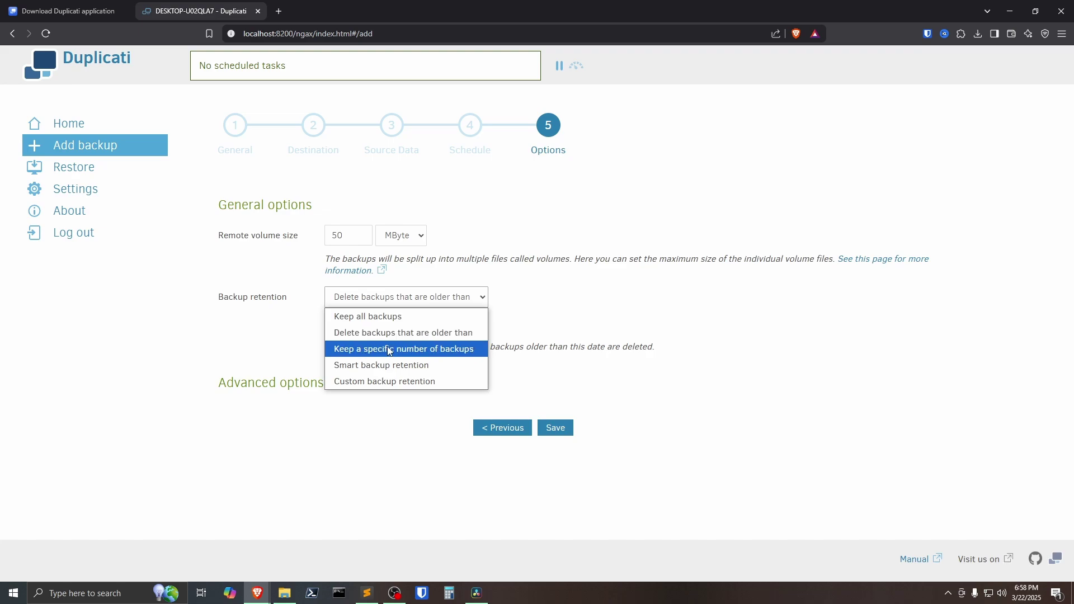
{"action": "left_click", "coordinate": [365, 348]}
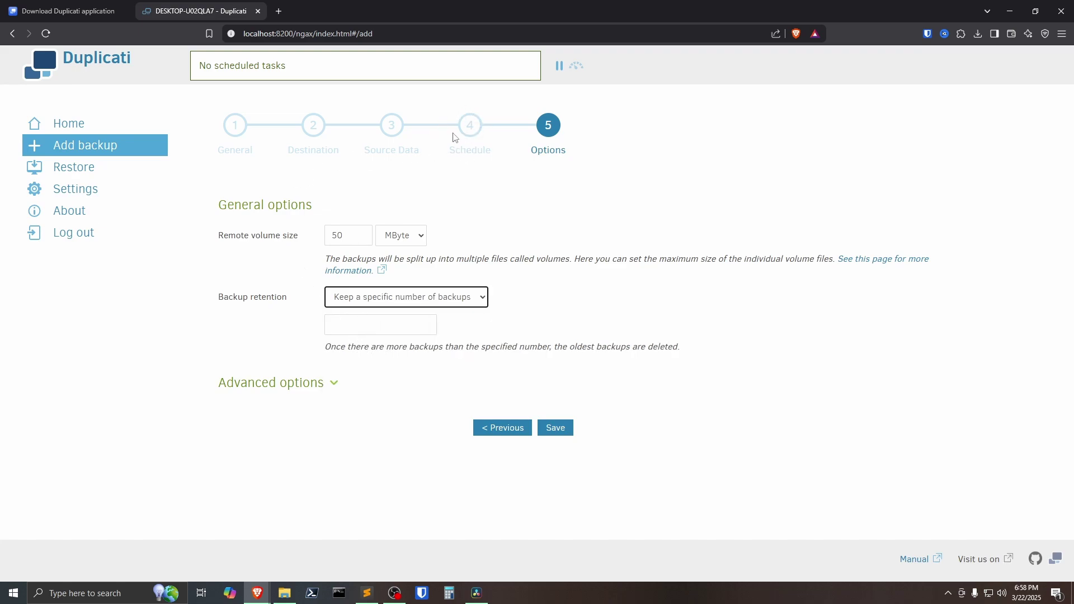
{"action": "left_click", "coordinate": [377, 319]}
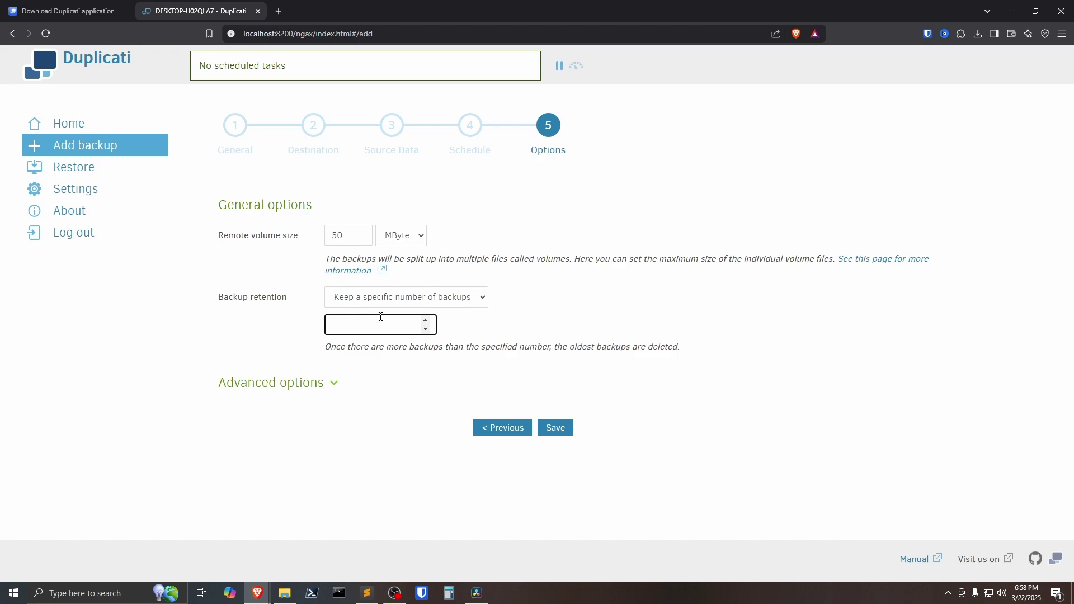
{"action": "left_click", "coordinate": [538, 310]}
- Examine the list of advanced options available for the backup job
{"action": "left_click", "coordinate": [321, 384]}
{"action": "left_click", "coordinate": [360, 419]}
{"action": "scroll", "coordinate": [476, 240], "scroll_direction": "down", "scroll_amount": 15}
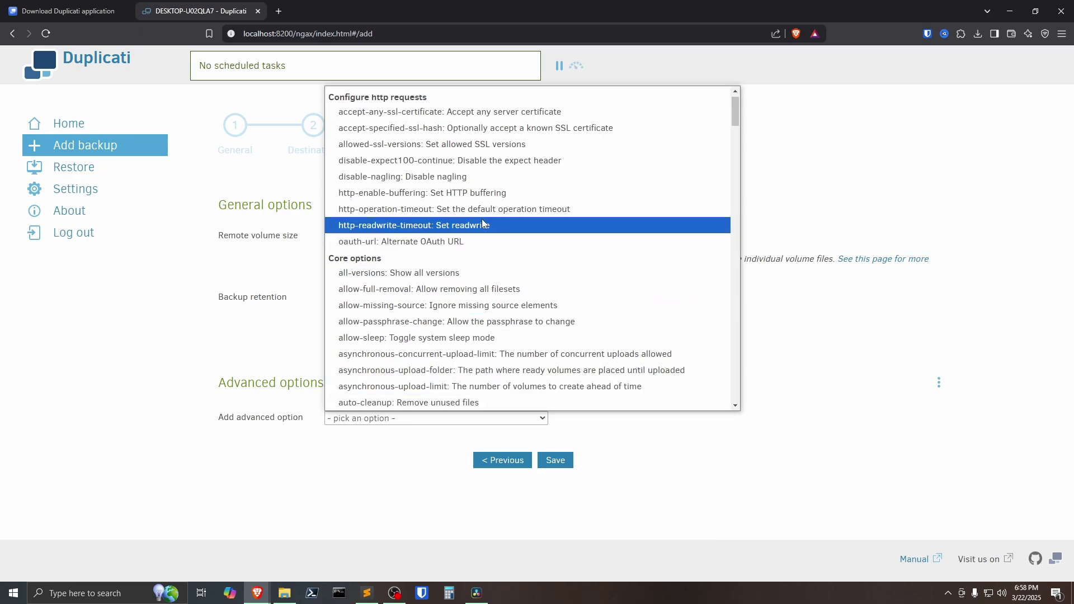
{"action": "scroll", "coordinate": [476, 240], "scroll_direction": "down", "scroll_amount": 13}
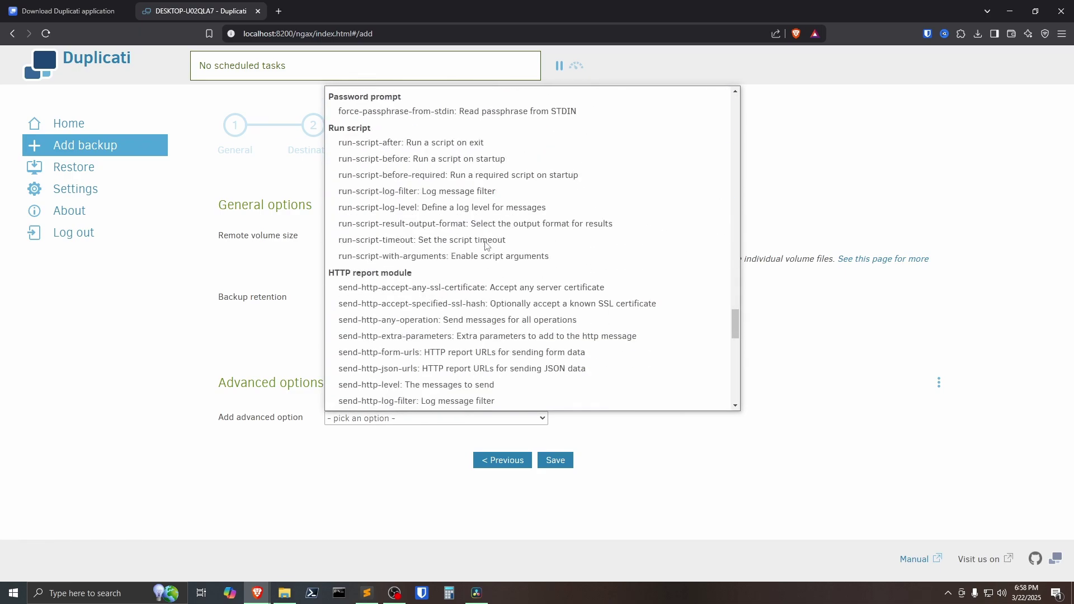
{"action": "scroll", "coordinate": [503, 254], "scroll_direction": "down", "scroll_amount": 3}
{"action": "left_click", "coordinate": [794, 319]}
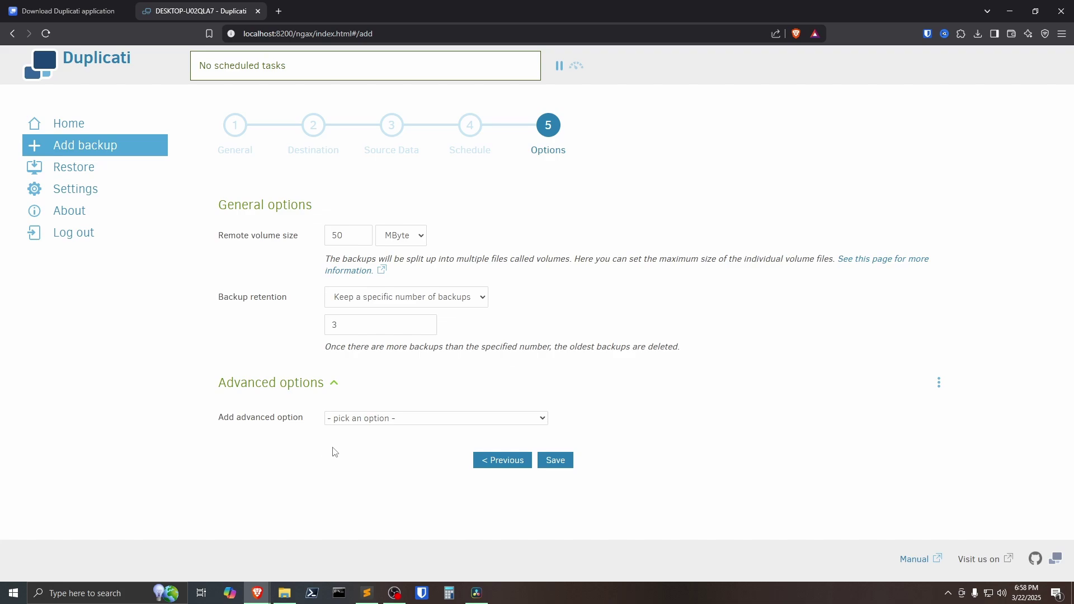
- Save the Test Backup job, run it immediately and check its backup summary
{"action": "left_click", "coordinate": [553, 466]}
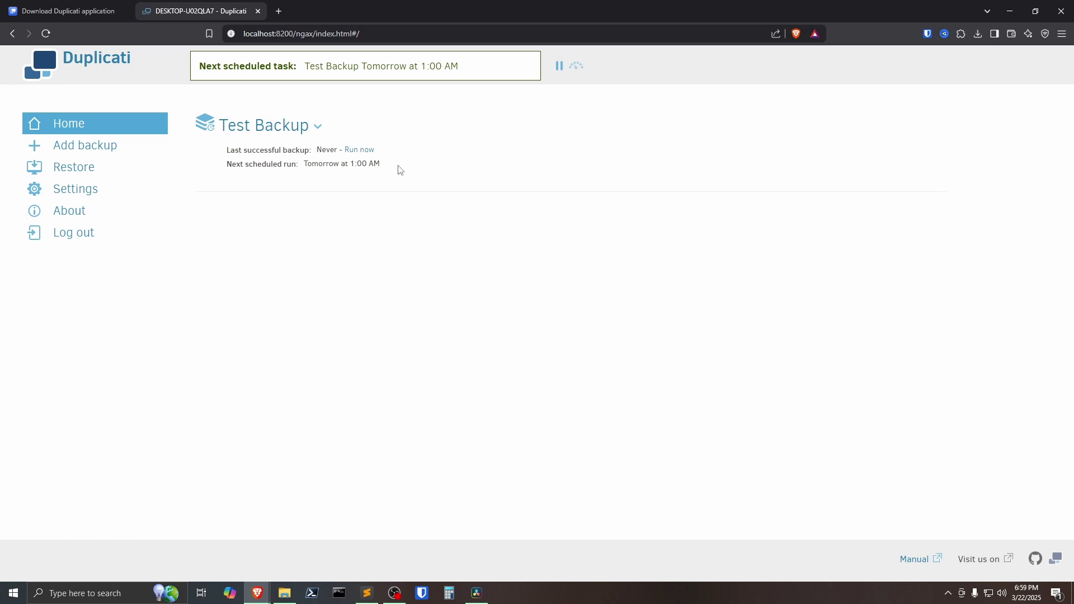
{"action": "left_click", "coordinate": [367, 150]}
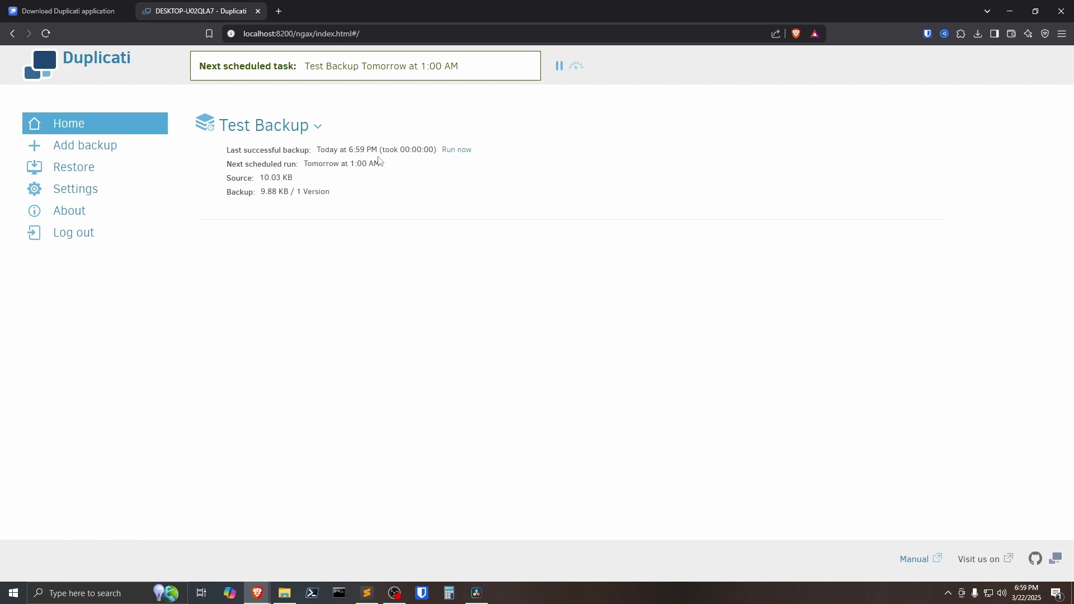
{"action": "mouse_move", "coordinate": [420, 150]}
{"action": "left_click_drag", "start_coordinate": [292, 150], "coordinate": [271, 178]}
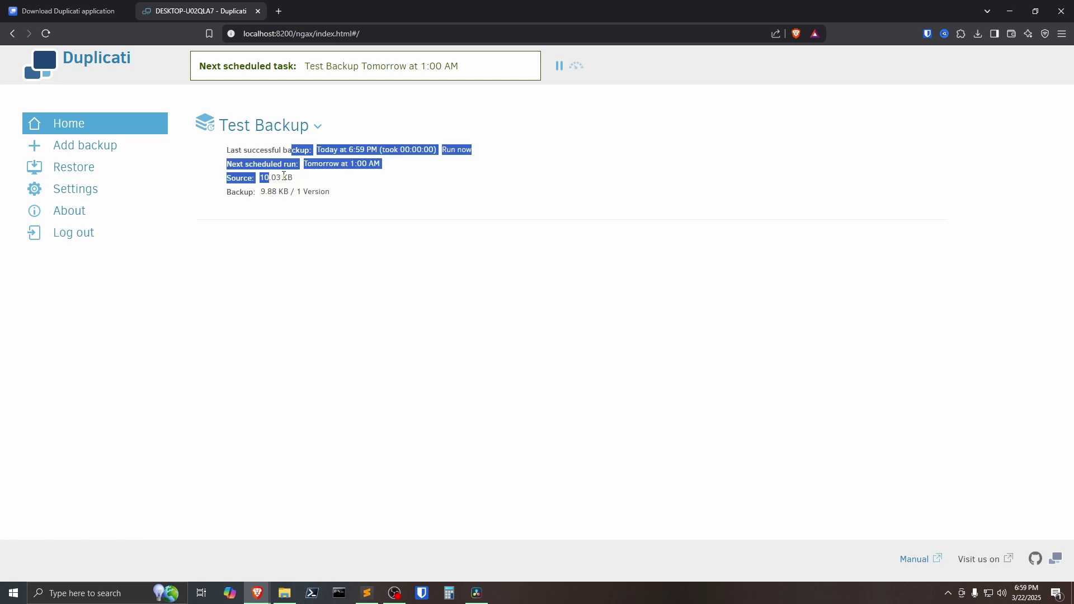
{"action": "left_click", "coordinate": [283, 177]}
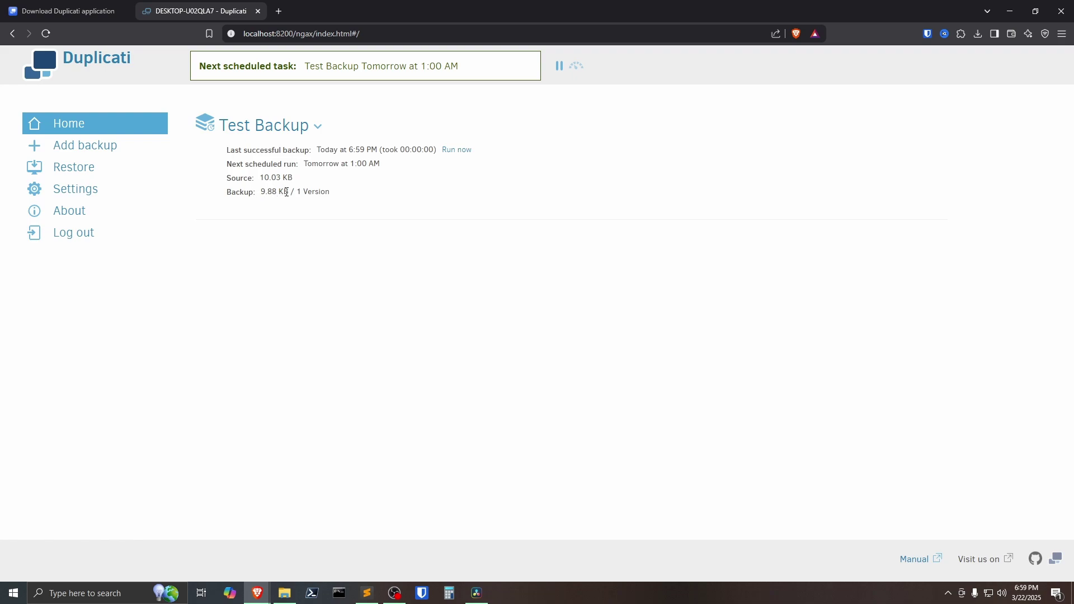
- Open the Duplicati folder on the D: drive in File Explorer and examine the contents of each backup zip archive
{"action": "left_click", "coordinate": [285, 592]}
{"action": "left_click", "coordinate": [370, 153]}
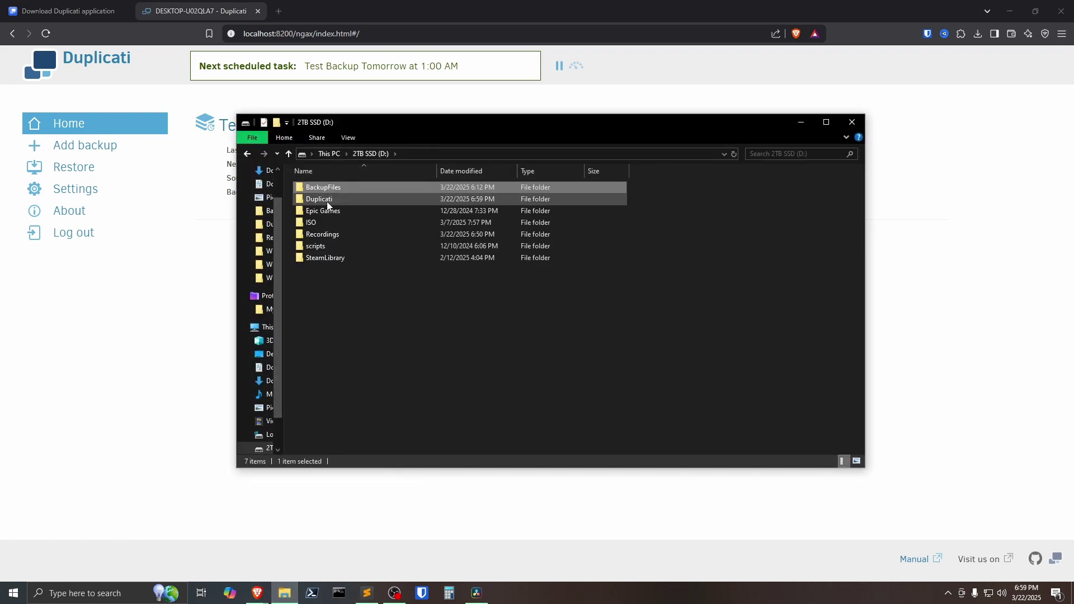
{"action": "double_click", "coordinate": [324, 199]}
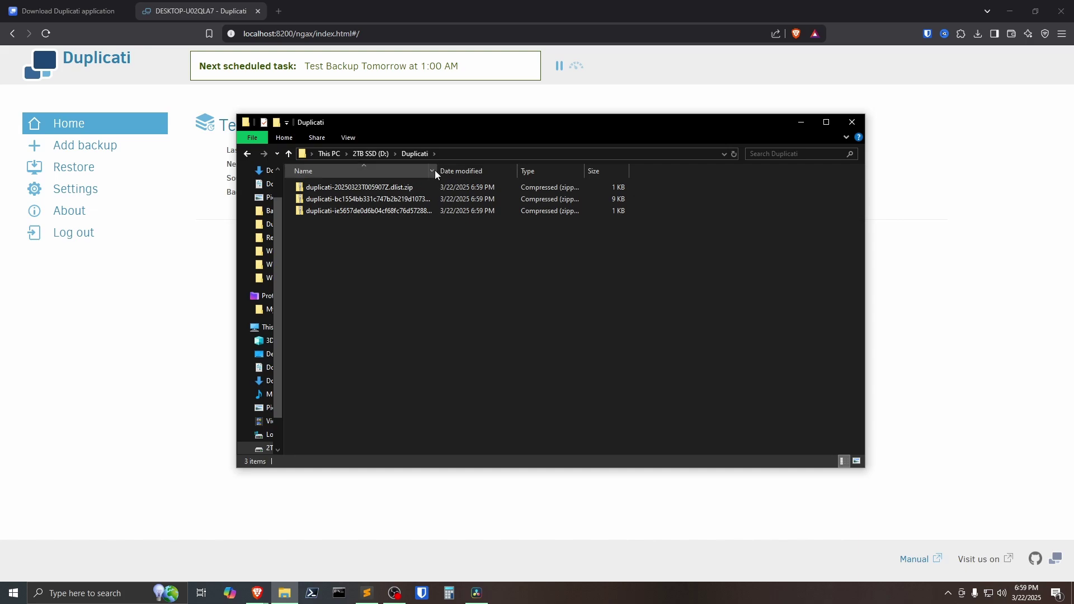
{"action": "left_click_drag", "start_coordinate": [436, 171], "coordinate": [516, 171]}
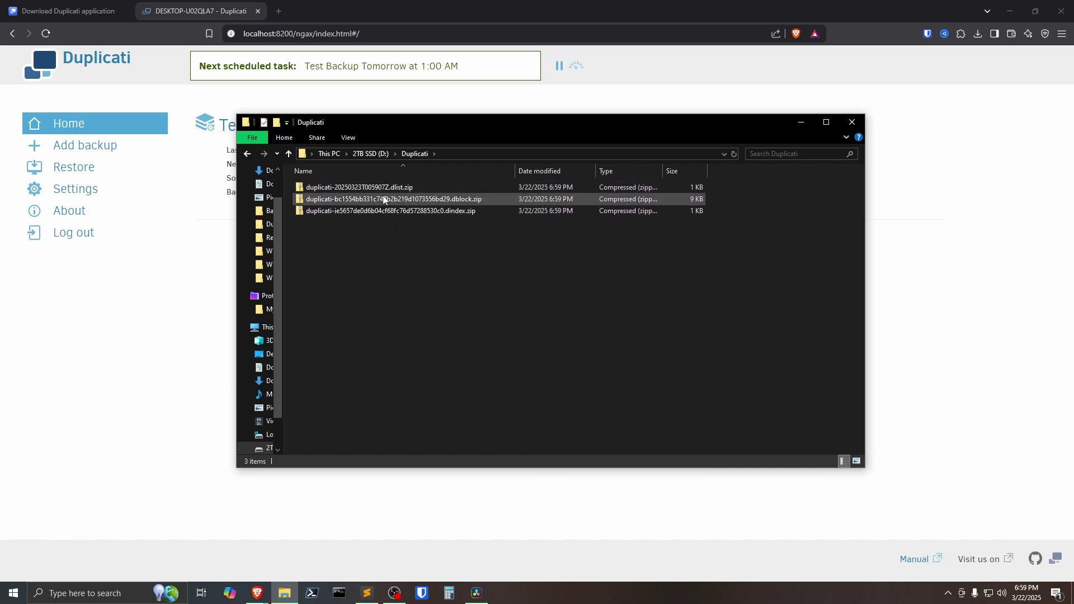
{"action": "double_click", "coordinate": [376, 187]}
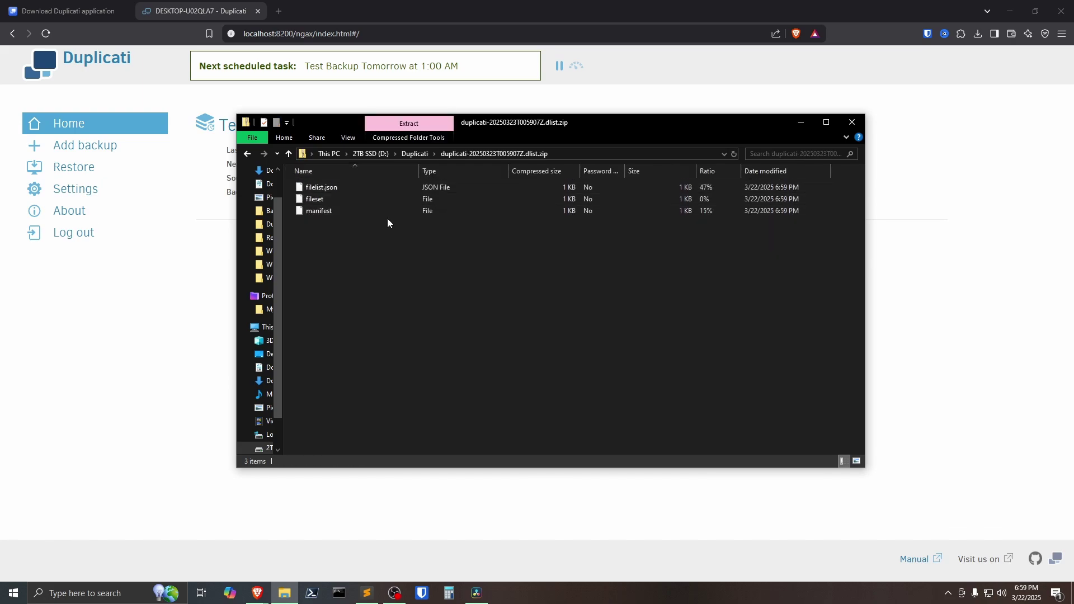
{"action": "key", "text": "BackSpace"}
{"action": "double_click", "coordinate": [375, 199]}
{"action": "key", "text": "BackSpace"}
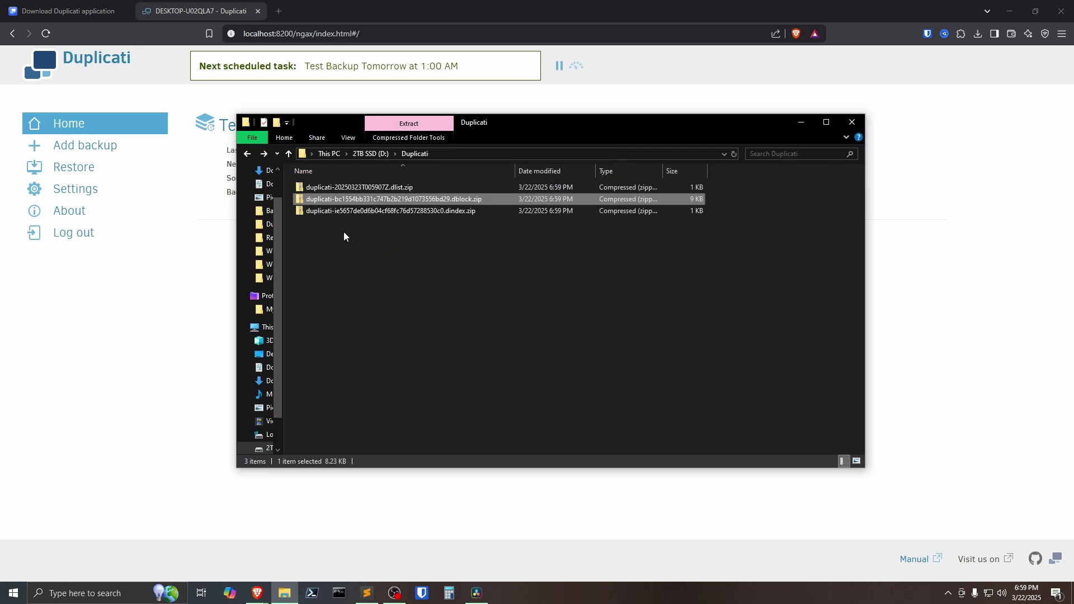
{"action": "double_click", "coordinate": [337, 211]}
{"action": "key", "text": "BackSpace"}
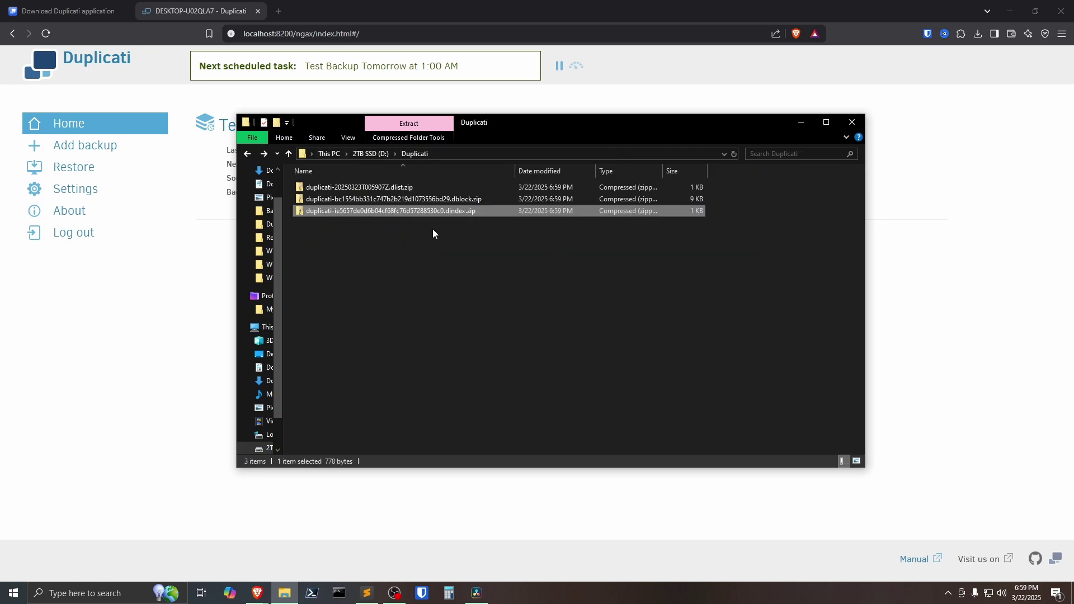
{"action": "key", "text": "BackSpace"}
{"action": "key", "text": "alt+F4"}
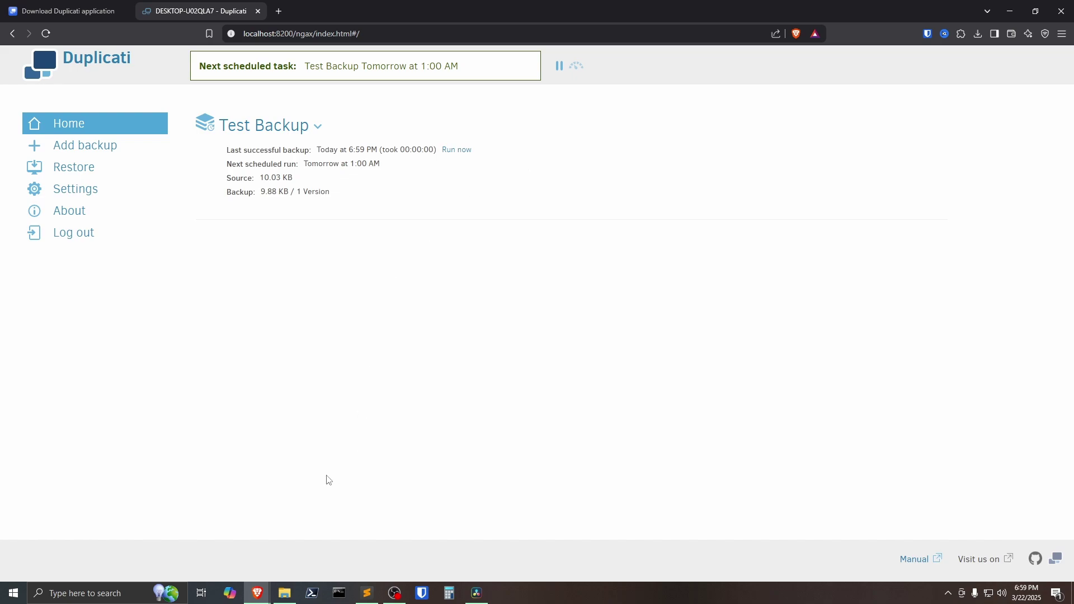
- Delete TestFile.txt, TestImage.bmp and TestPDF.pdf from the BackupFiles folder on the D: drive in File Explorer
{"action": "left_click", "coordinate": [285, 592]}
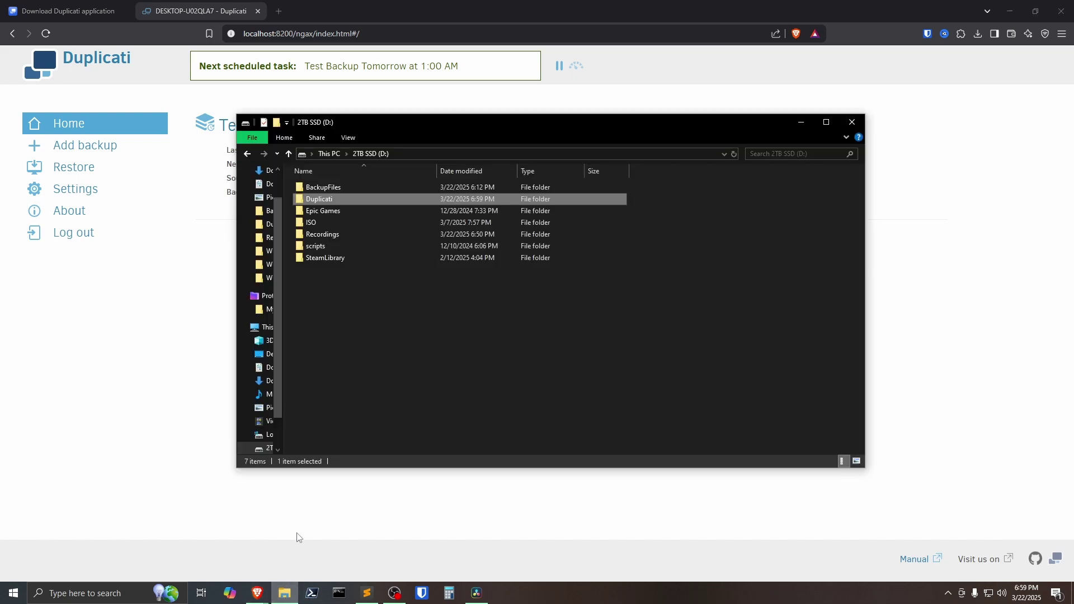
{"action": "double_click", "coordinate": [320, 189]}
{"action": "left_click_drag", "start_coordinate": [462, 217], "coordinate": [331, 189]}
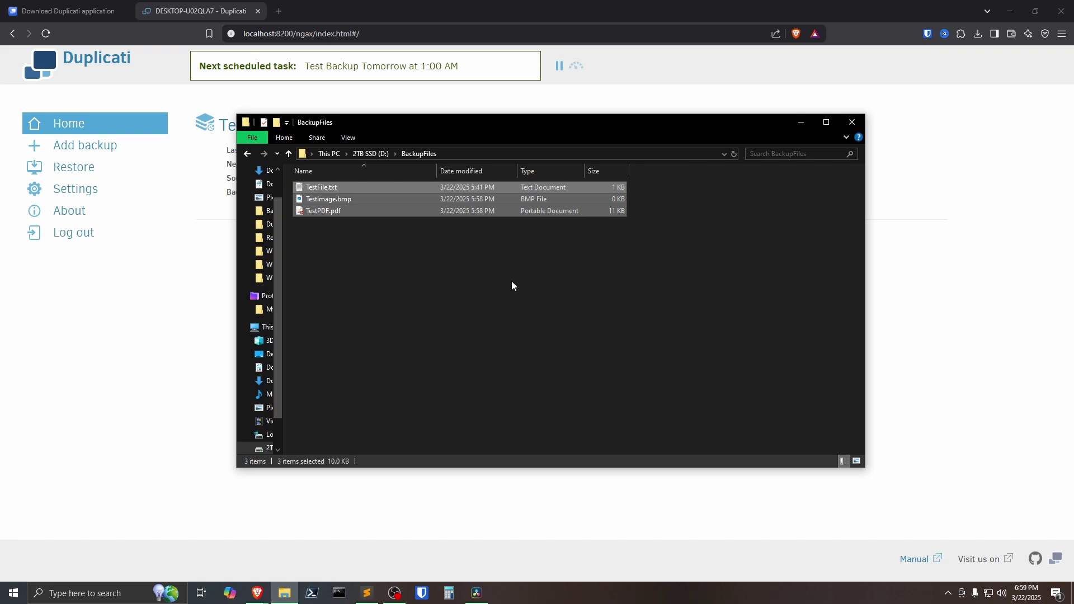
{"action": "key", "text": "Delete"}
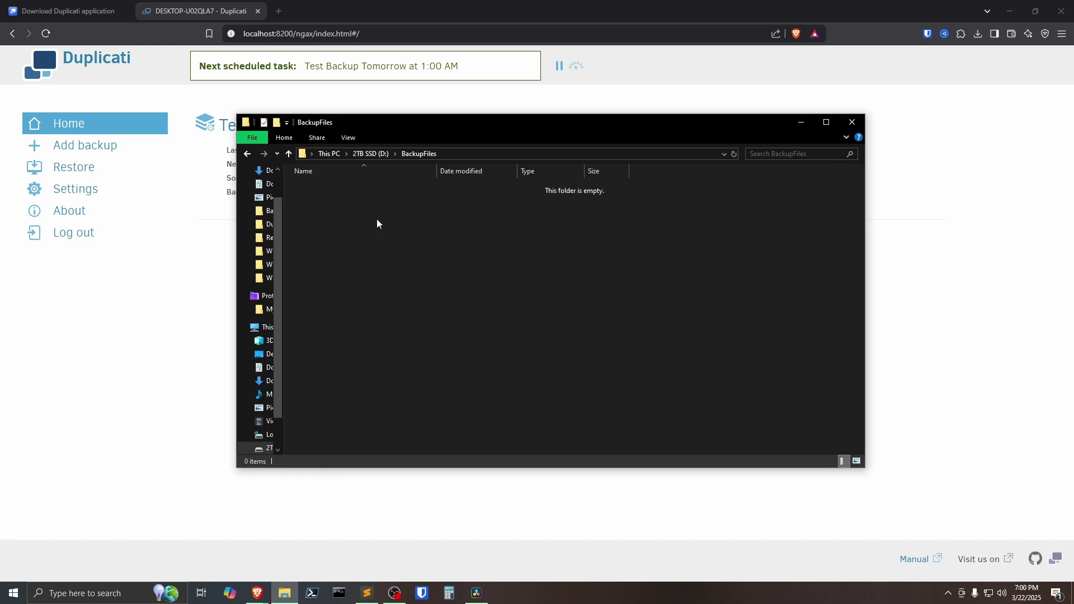
{"action": "left_click", "coordinate": [798, 121]}
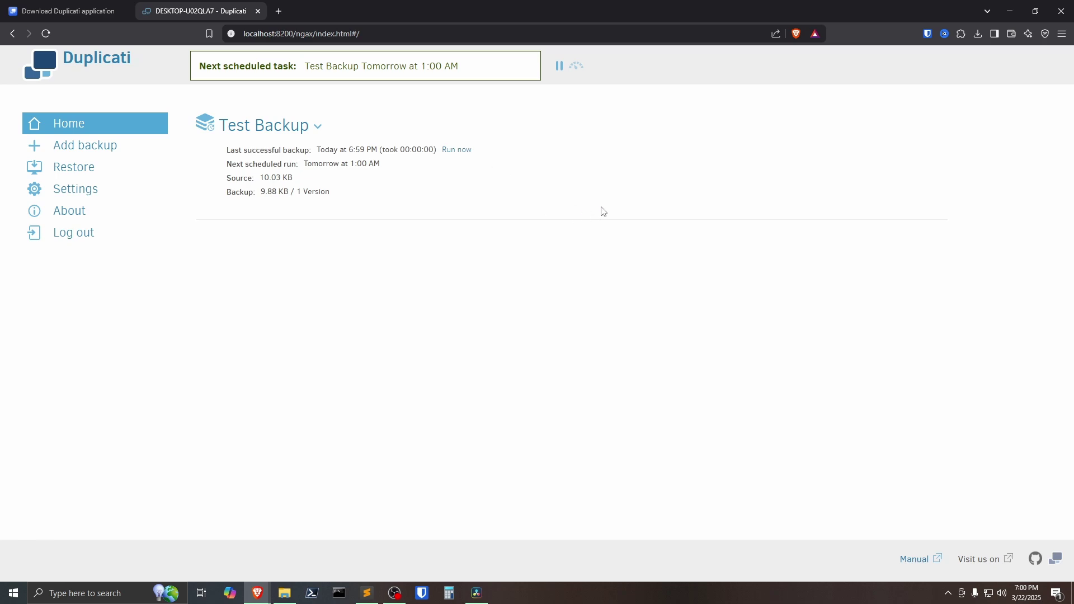
- View the options offered by the Duplicati background process in the Windows system tray
{"action": "left_click", "coordinate": [947, 593]}
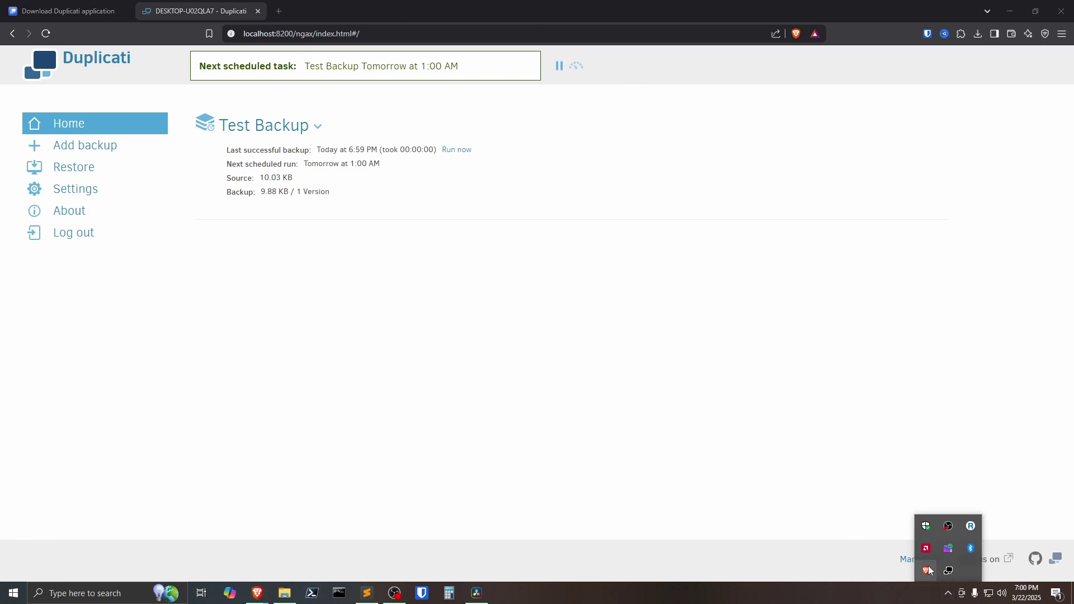
{"action": "right_click", "coordinate": [949, 571]}
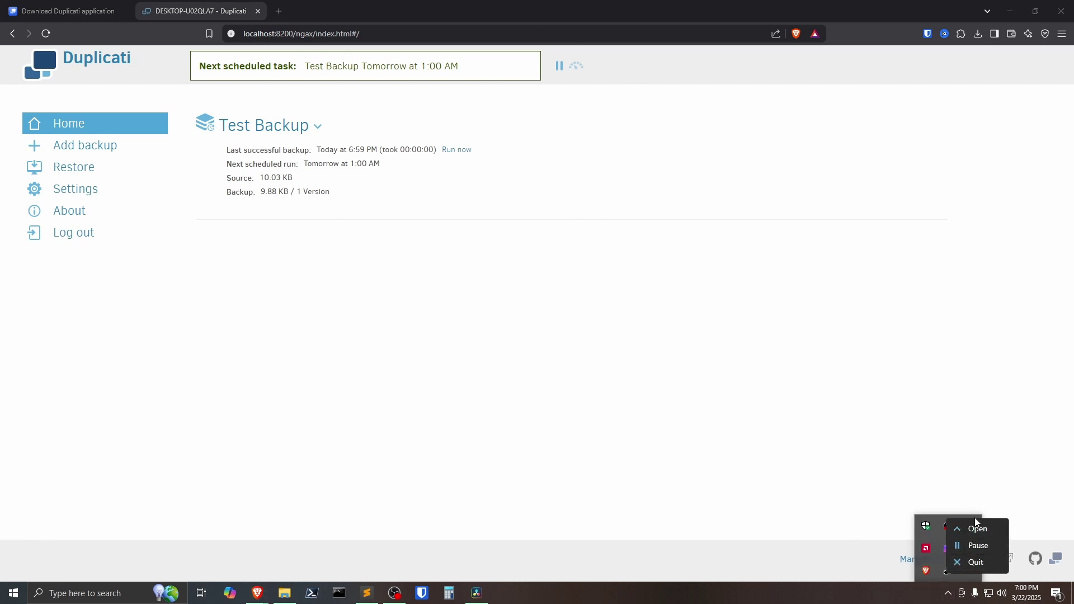
{"action": "left_click", "coordinate": [541, 204]}
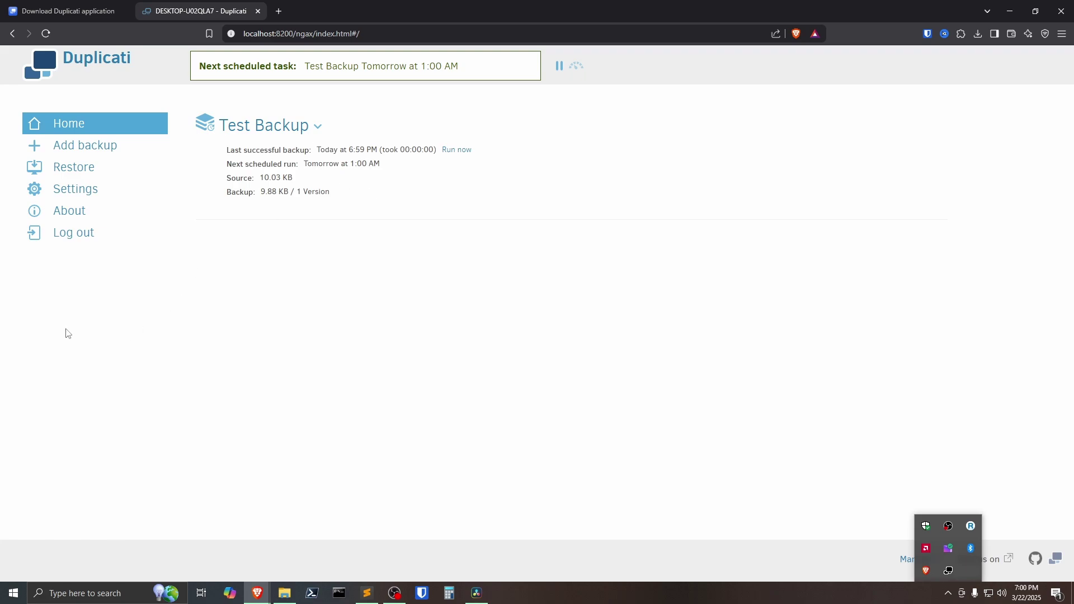
- Start a restore with Test Backup as the source
{"action": "left_click", "coordinate": [58, 172]}
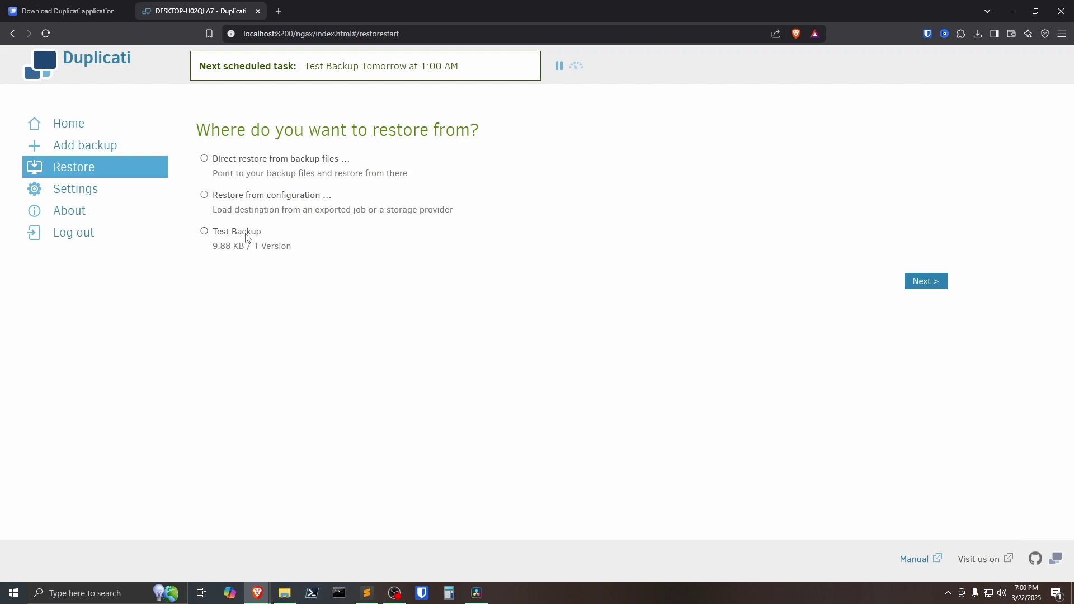
{"action": "left_click", "coordinate": [205, 232]}
{"action": "left_click", "coordinate": [922, 285]}
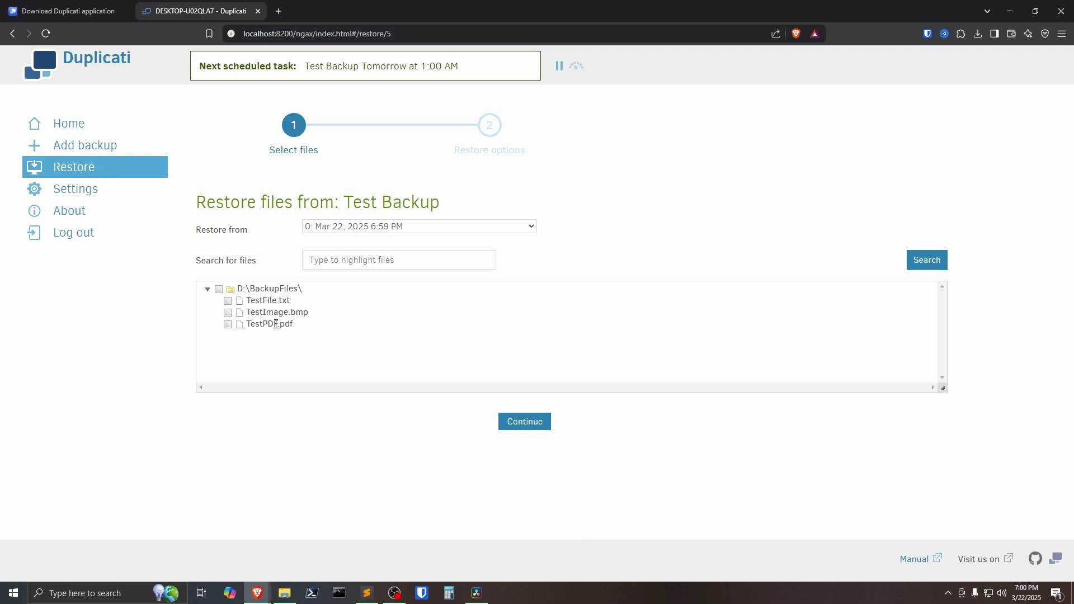
- Choose all files in D:\BackupFiles from the Mar 22, 2025 6:59 PM version and continue to the restore options
{"action": "left_click", "coordinate": [219, 289]}
{"action": "left_click", "coordinate": [530, 227]}
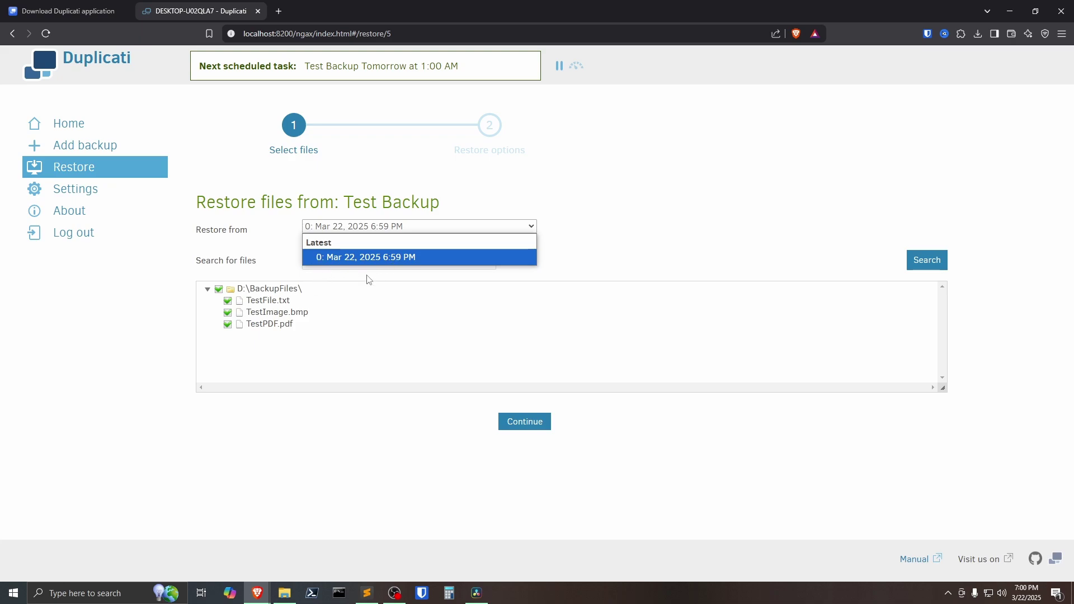
{"action": "left_click", "coordinate": [594, 244]}
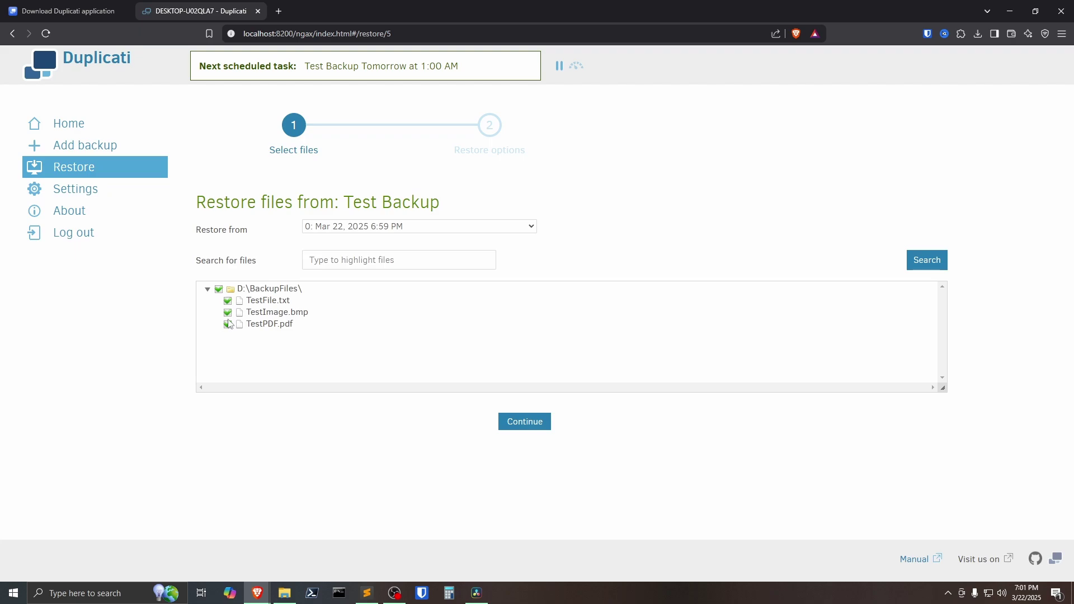
{"action": "left_click", "coordinate": [229, 324]}
{"action": "left_click", "coordinate": [227, 302]}
{"action": "left_click", "coordinate": [227, 327]}
{"action": "left_click", "coordinate": [519, 426]}
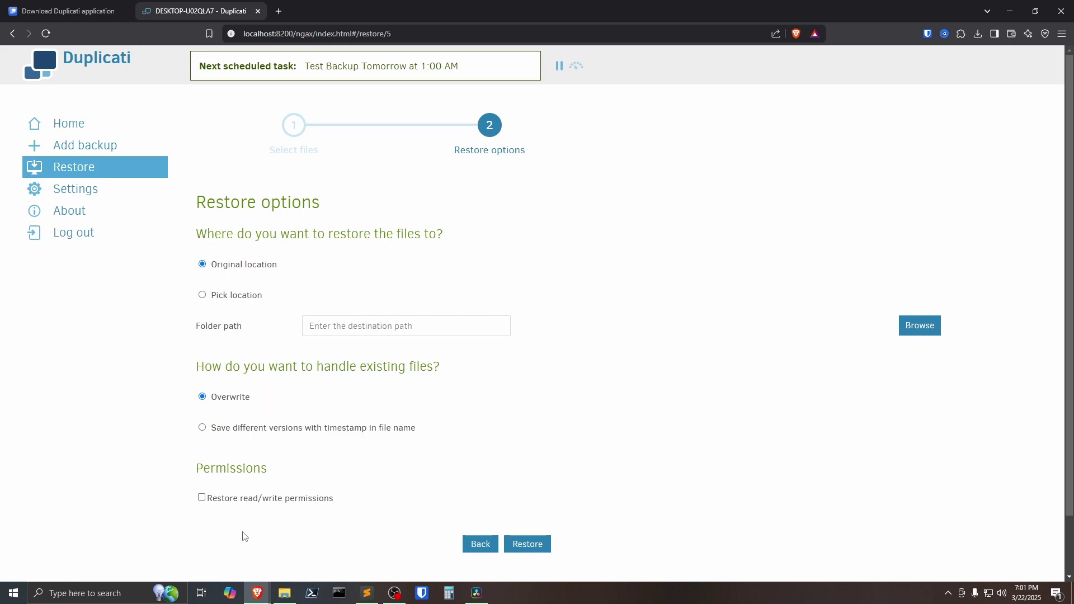
- Check the contents of the BackupFiles folder in File Explorer and return to the restore options
{"action": "mouse_move", "coordinate": [288, 594]}
{"action": "left_click", "coordinate": [293, 558]}
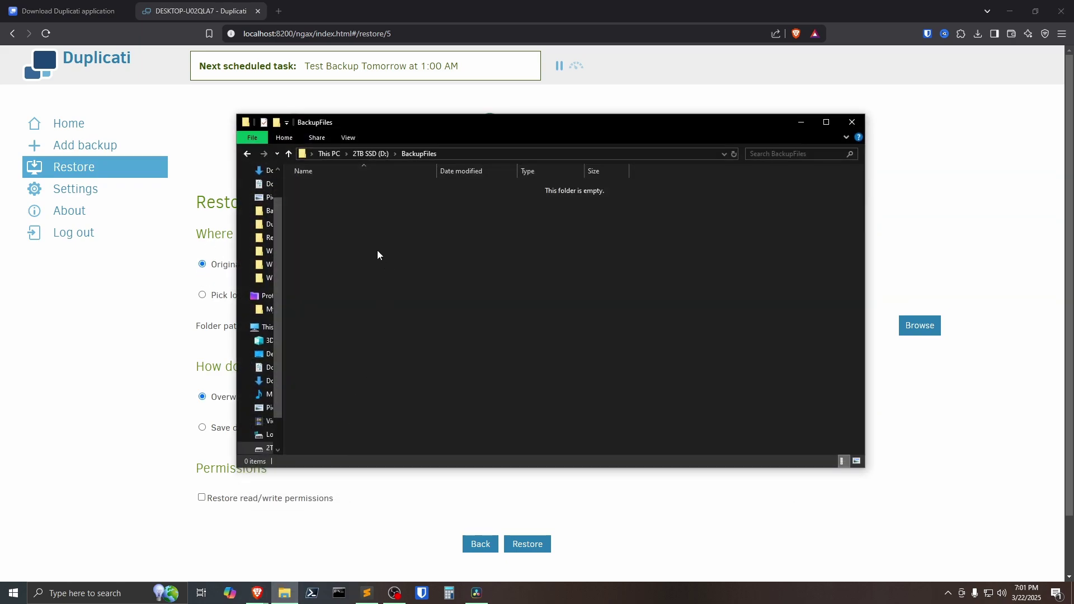
{"action": "left_click", "coordinate": [799, 122]}
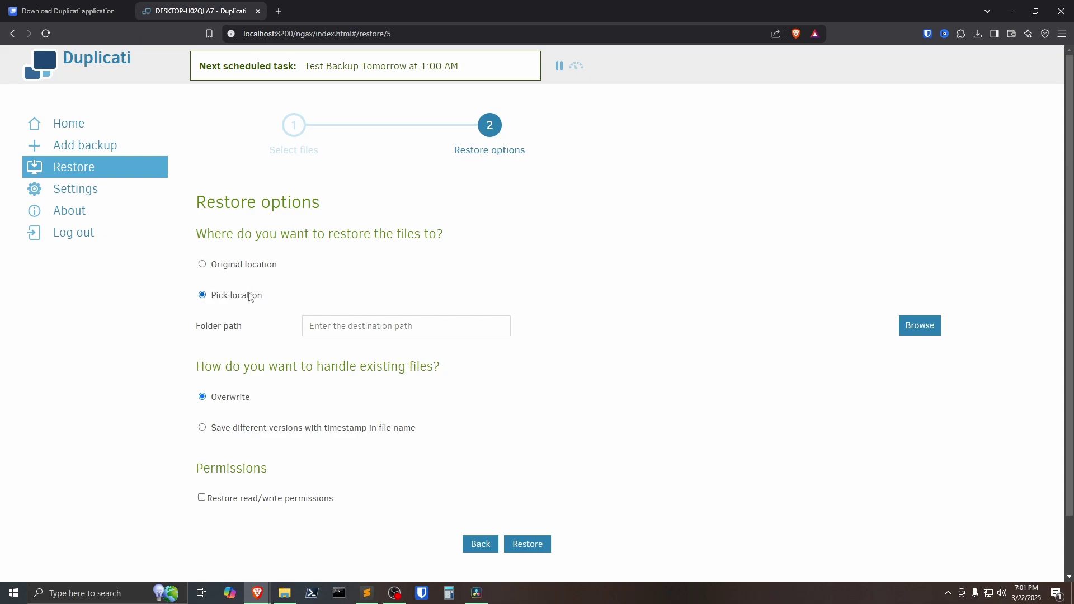
- Choose a custom restore location and browse the User data and Computer folder trees for a destination
{"action": "left_click", "coordinate": [922, 325]}
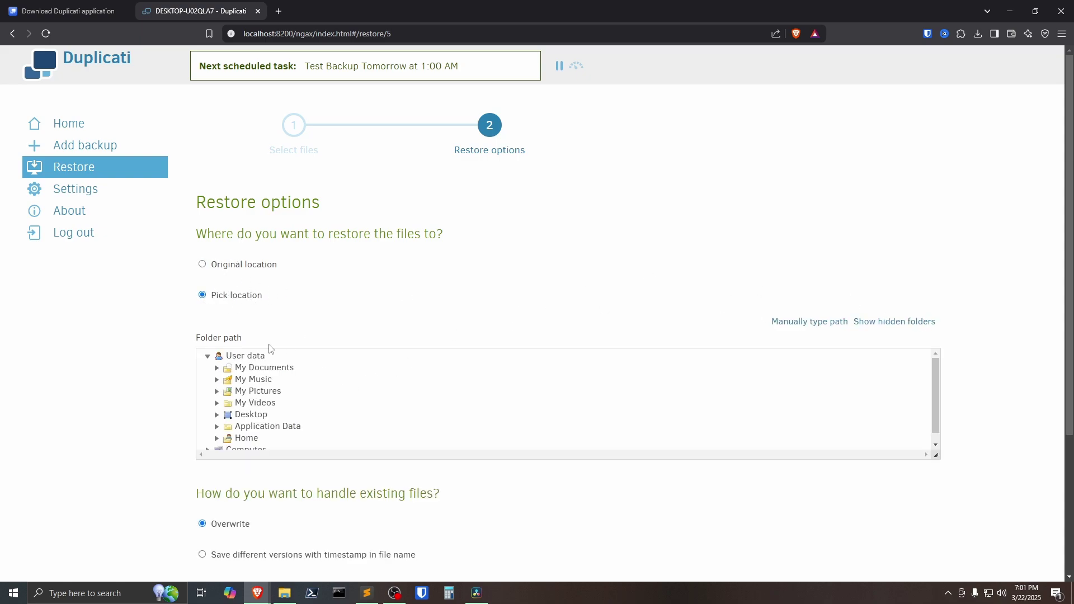
{"action": "scroll", "coordinate": [340, 390], "scroll_direction": "down", "scroll_amount": 4}
{"action": "left_click", "coordinate": [208, 247]}
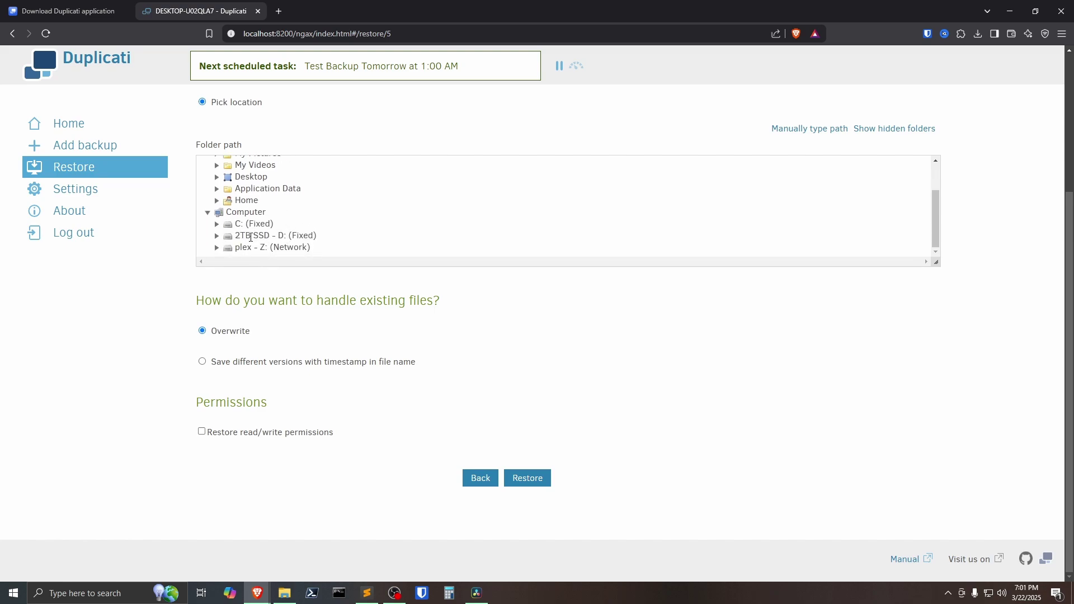
{"action": "left_click", "coordinate": [207, 212]}
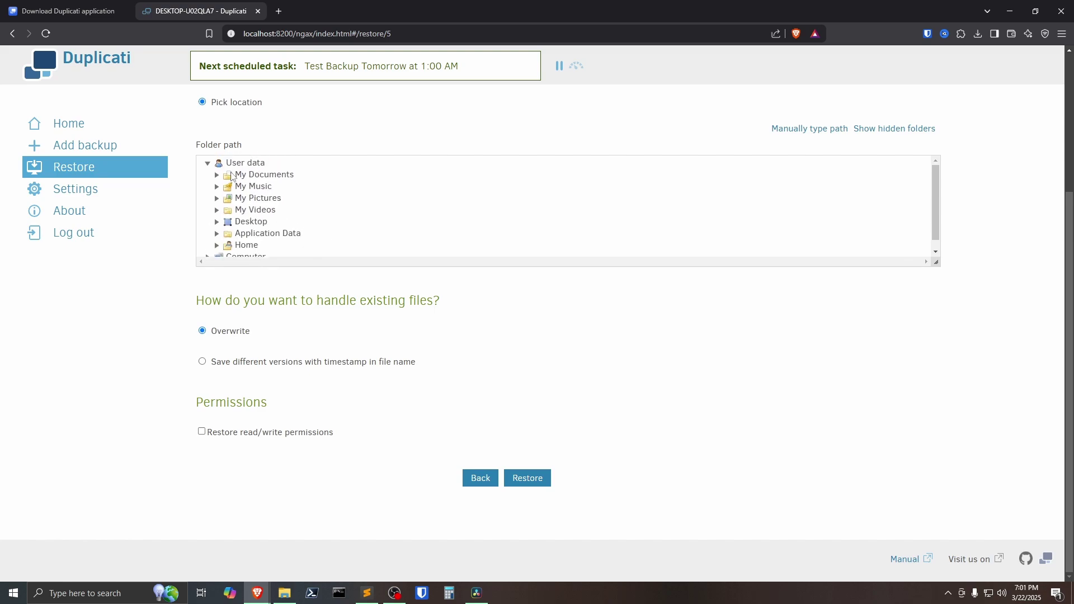
{"action": "left_click", "coordinate": [207, 162]}
{"action": "scroll", "coordinate": [309, 225], "scroll_direction": "up", "scroll_amount": 3}
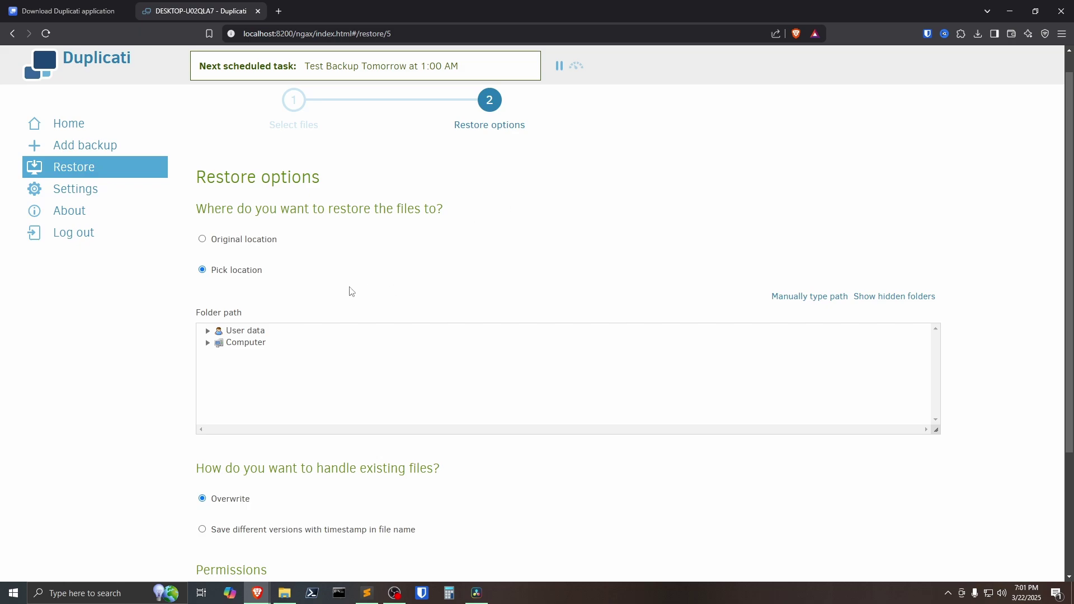
{"action": "scroll", "coordinate": [420, 280], "scroll_direction": "down", "scroll_amount": 1}
{"action": "scroll", "coordinate": [363, 305], "scroll_direction": "down", "scroll_amount": 2}
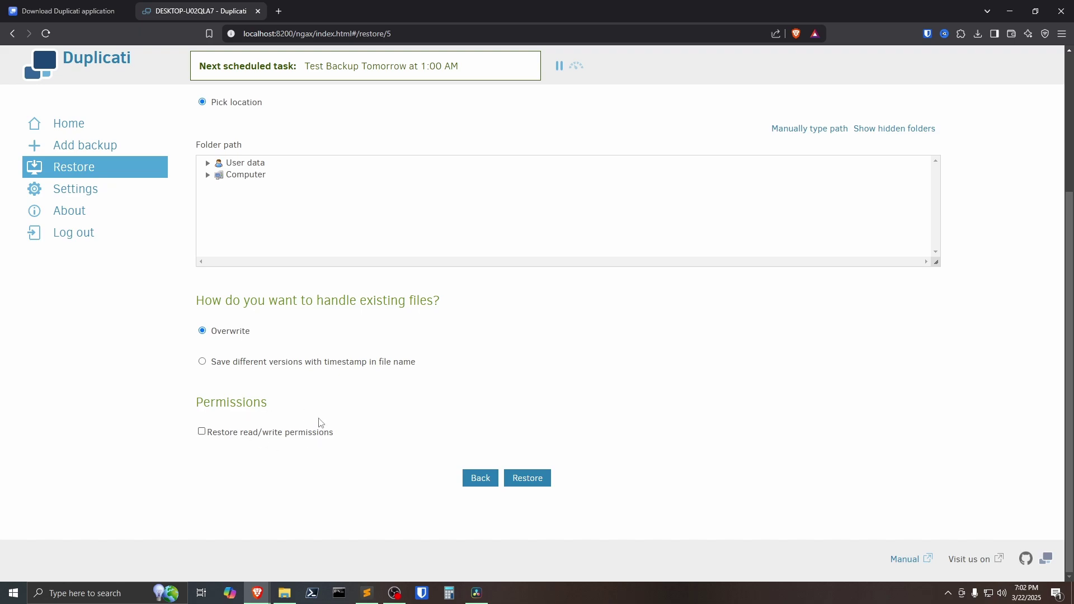
- Enable restoring of read/write permissions and try to start the restore with the picked location option
{"action": "left_click", "coordinate": [202, 432]}
{"action": "left_click", "coordinate": [528, 483]}
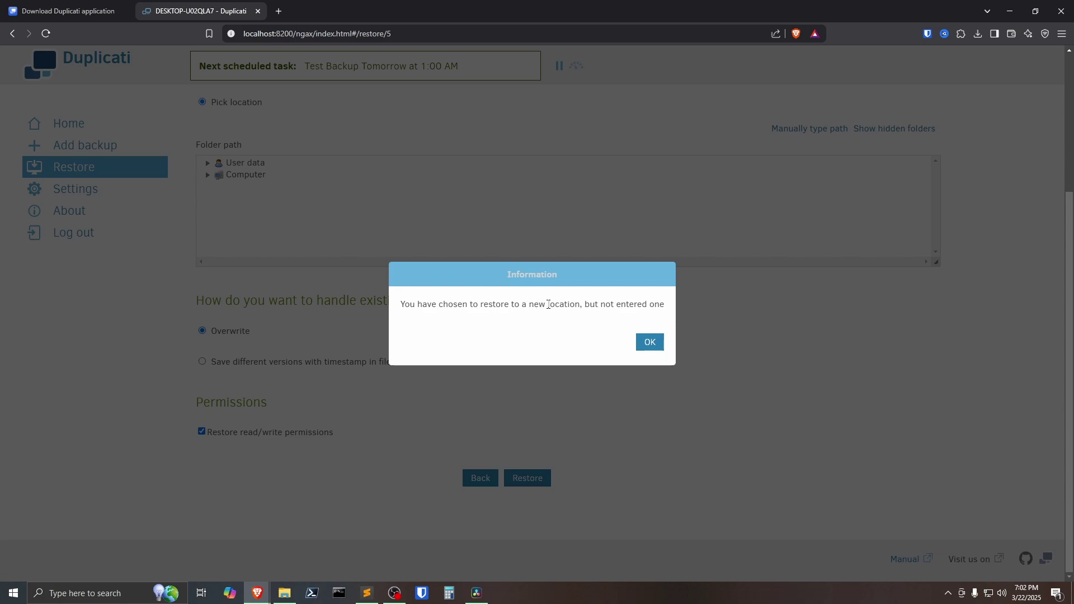
{"action": "left_click", "coordinate": [649, 342]}
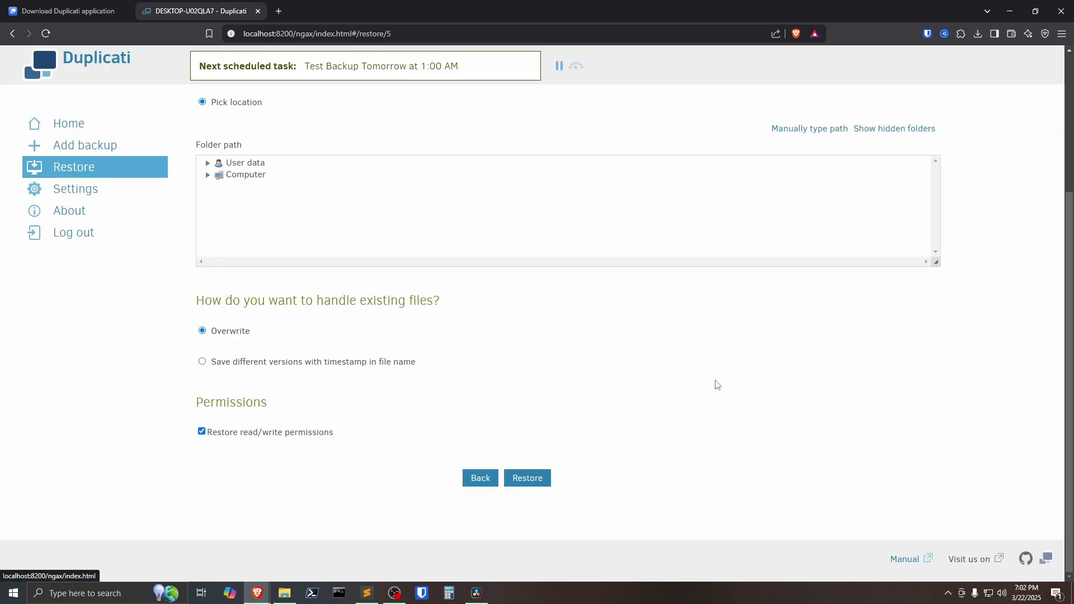
- Set the restore destination to the original location, run the restore and return to the home page
{"action": "scroll", "coordinate": [783, 335], "scroll_direction": "up", "scroll_amount": 2}
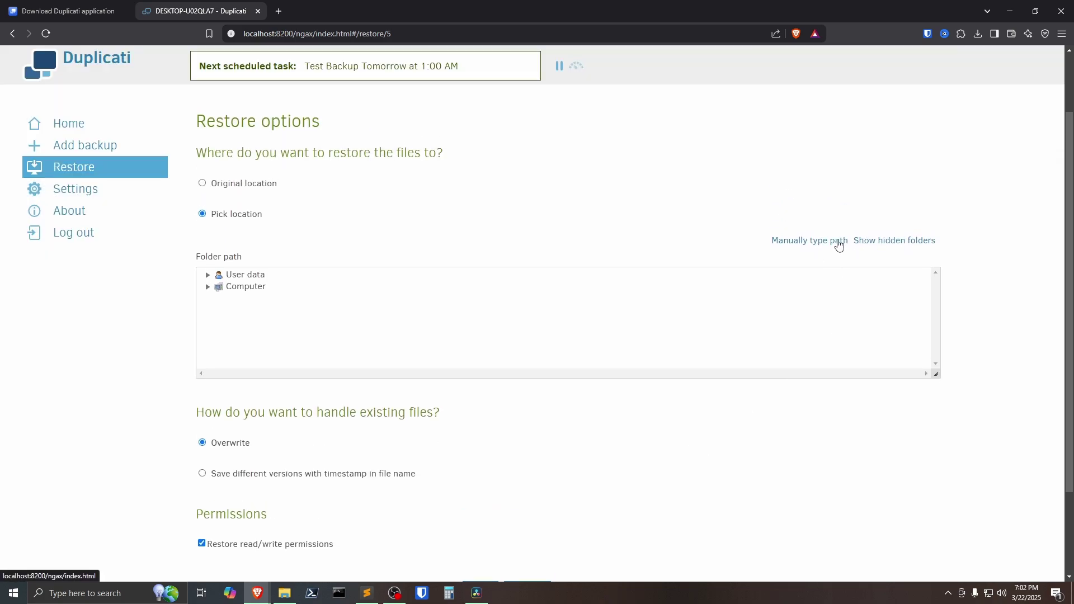
{"action": "left_click", "coordinate": [803, 241]}
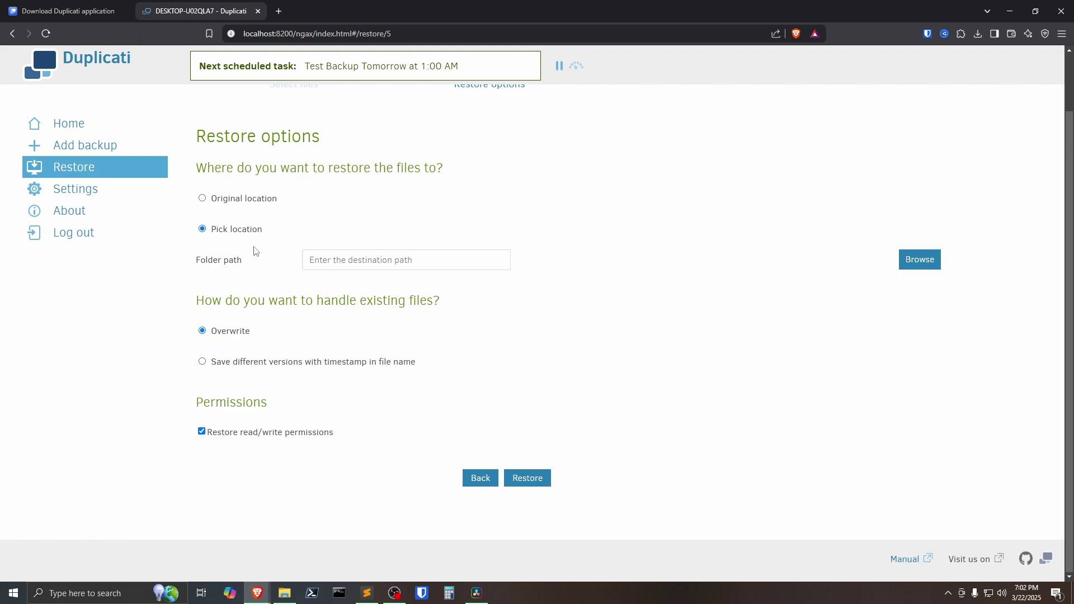
{"action": "left_click", "coordinate": [239, 200]}
{"action": "left_click", "coordinate": [524, 480]}
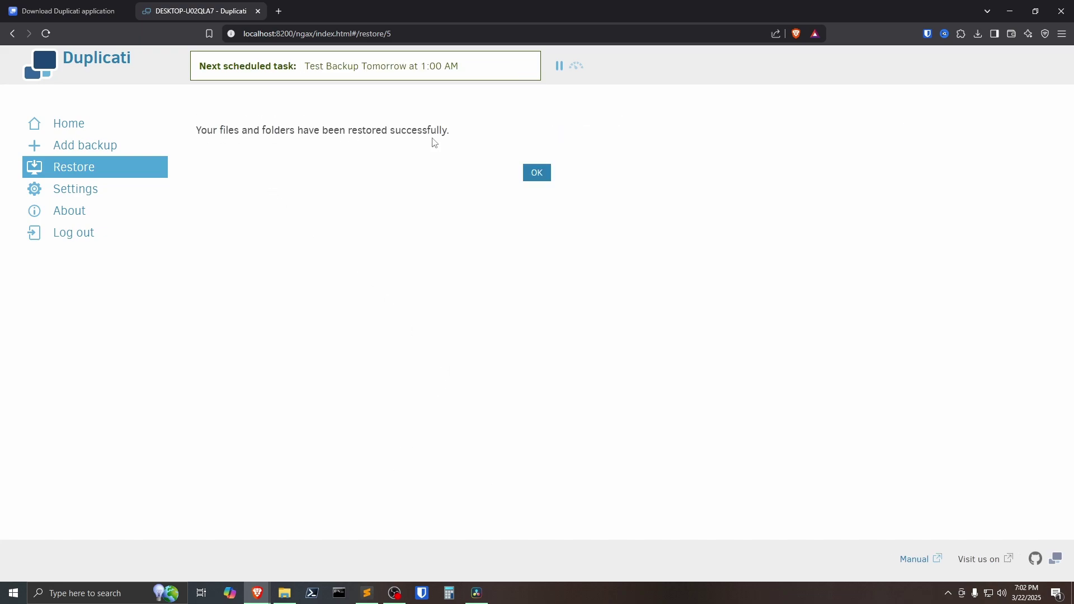
{"action": "left_click", "coordinate": [534, 174]}
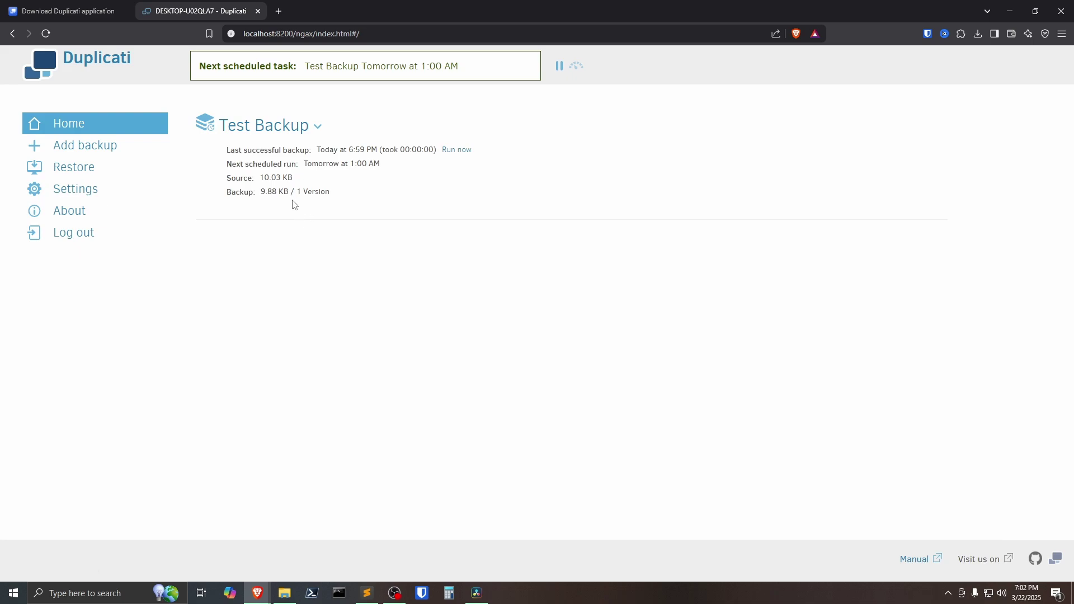
- Check the restored files in the BackupFiles folder and open TestFile.txt to inspect its contents
{"action": "left_click", "coordinate": [284, 593]}
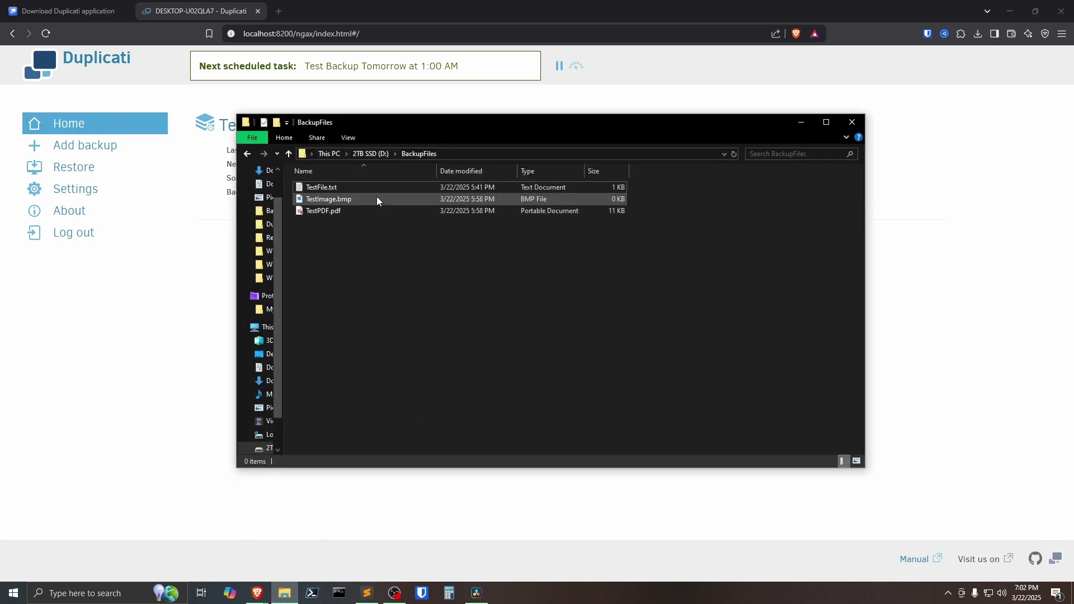
{"action": "double_click", "coordinate": [326, 188]}
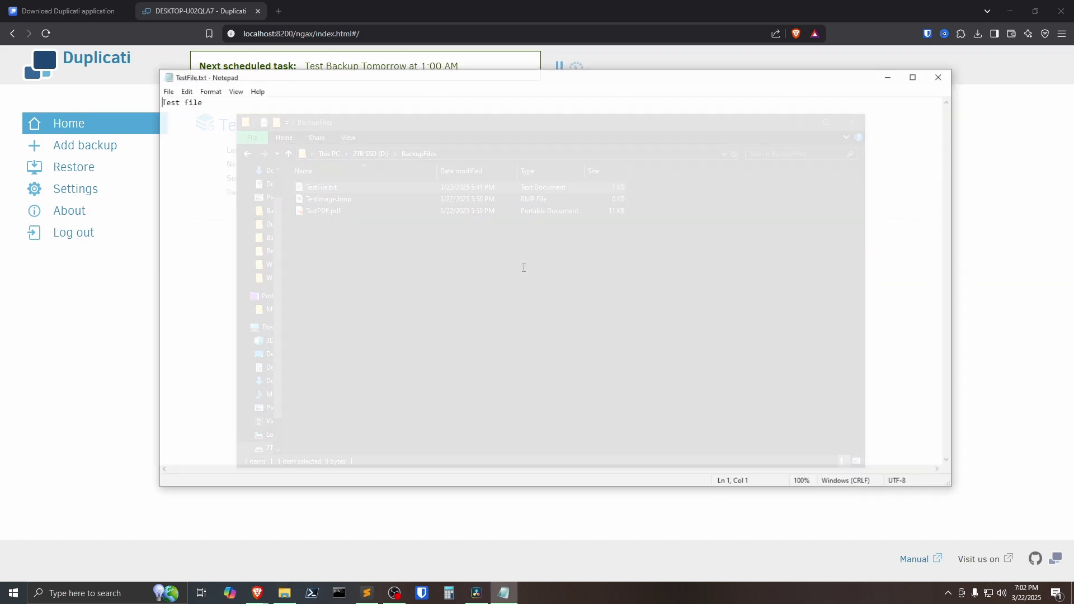
{"action": "left_click_drag", "start_coordinate": [258, 123], "coordinate": [154, 106]}
{"action": "left_click", "coordinate": [490, 132]}
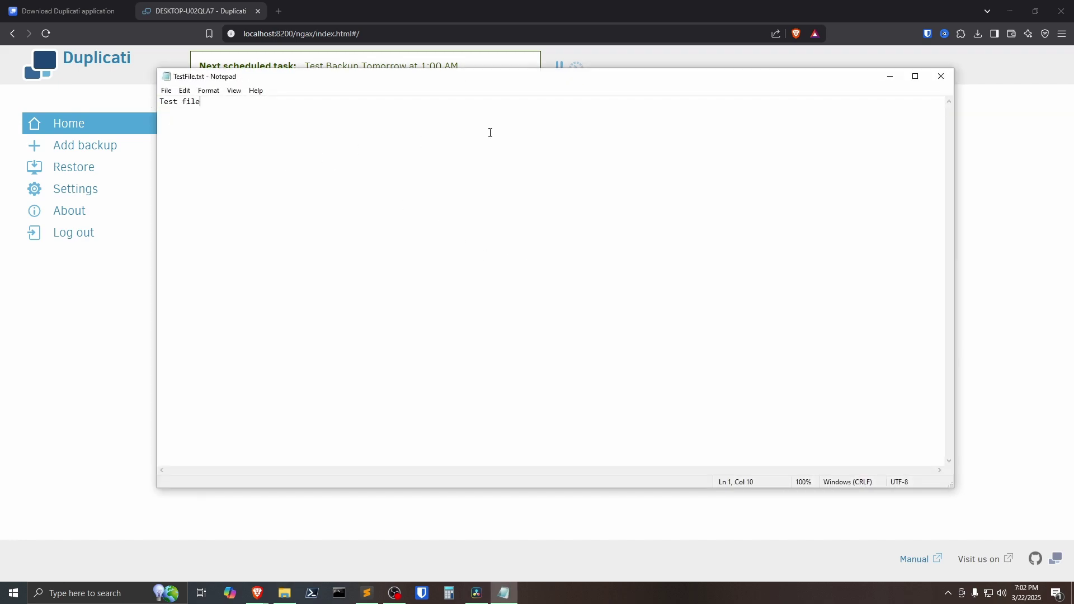
{"action": "left_click", "coordinate": [940, 76]}
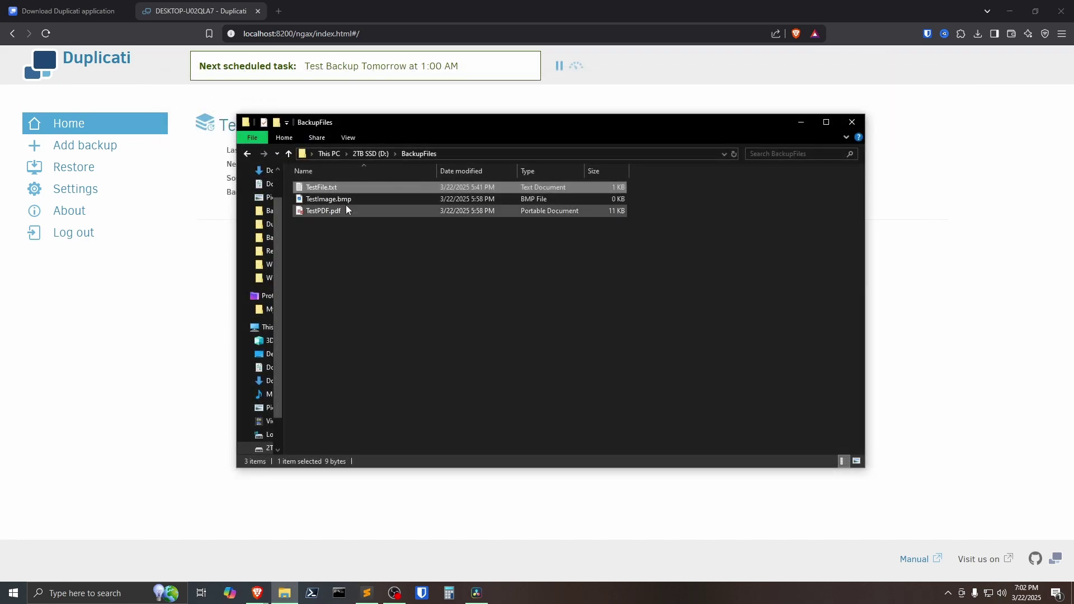
{"action": "left_click", "coordinate": [508, 289]}
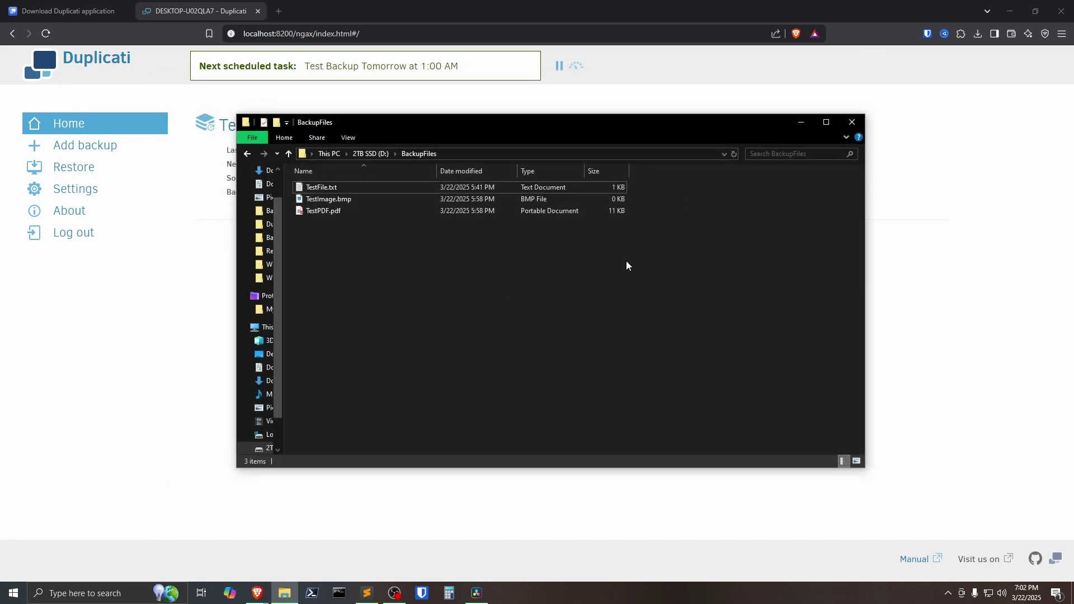
{"action": "left_click", "coordinate": [800, 122]}
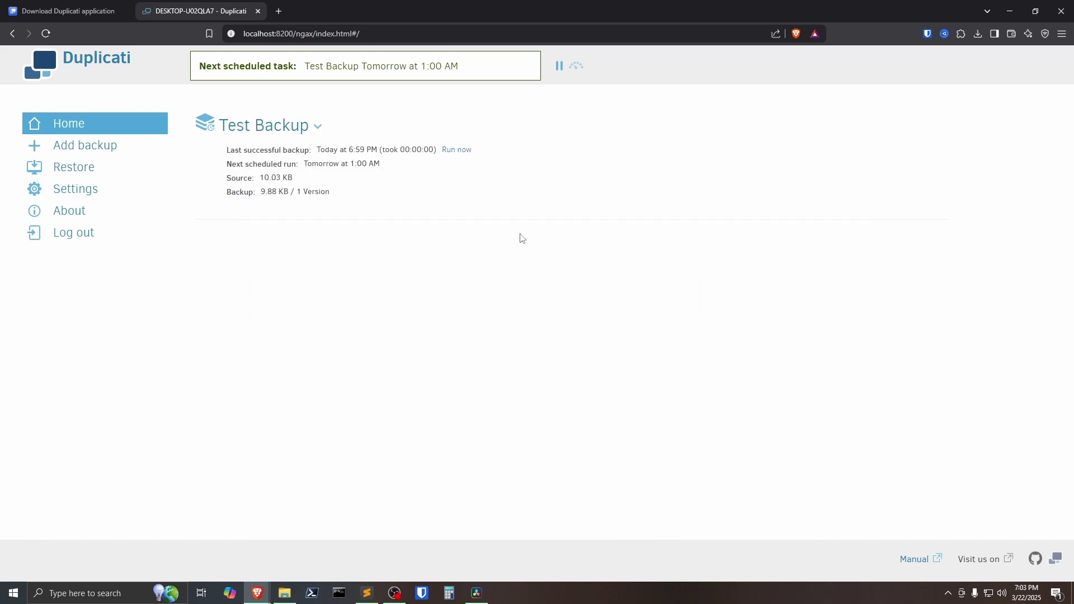